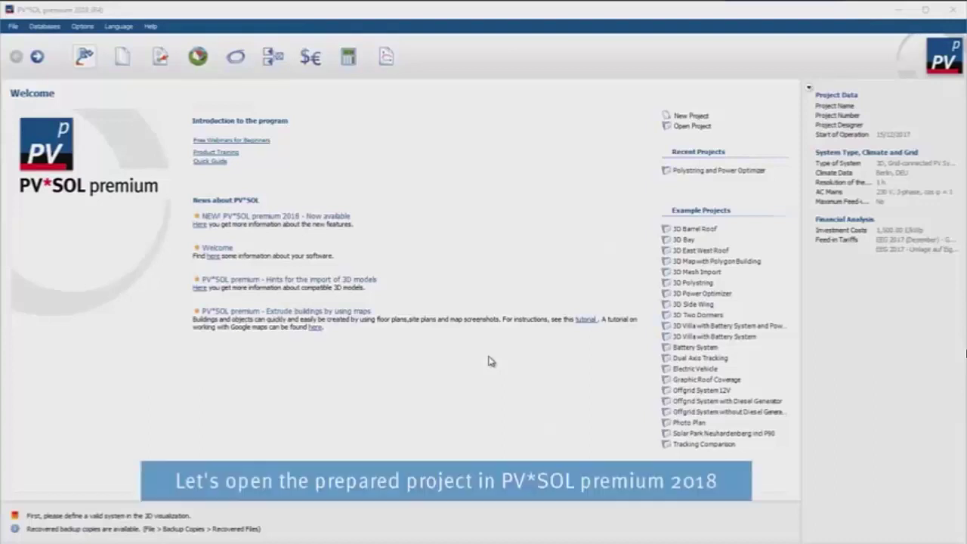
- Open the Polystring and Power Optimizer project and its 3D visualization from the 3D Design page
left_click(690, 172)
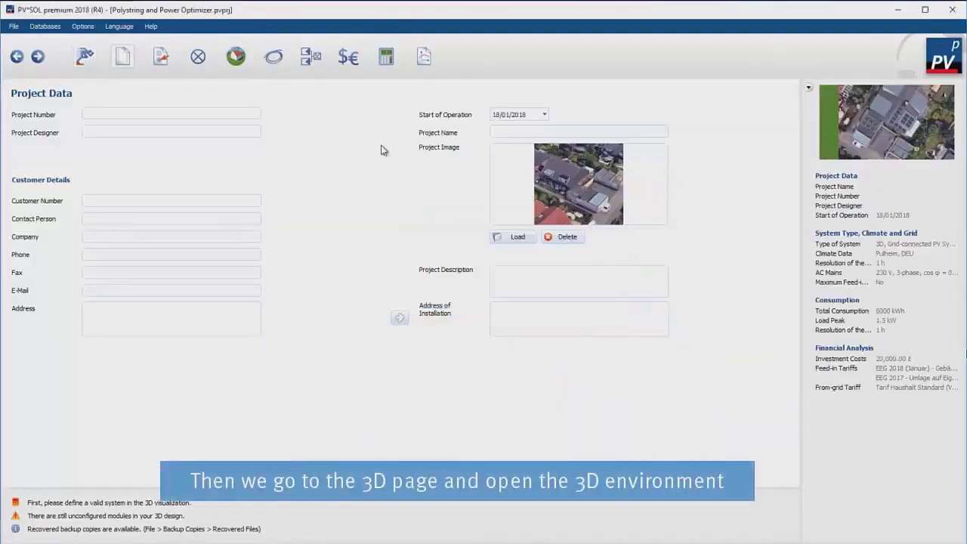
left_click(235, 58)
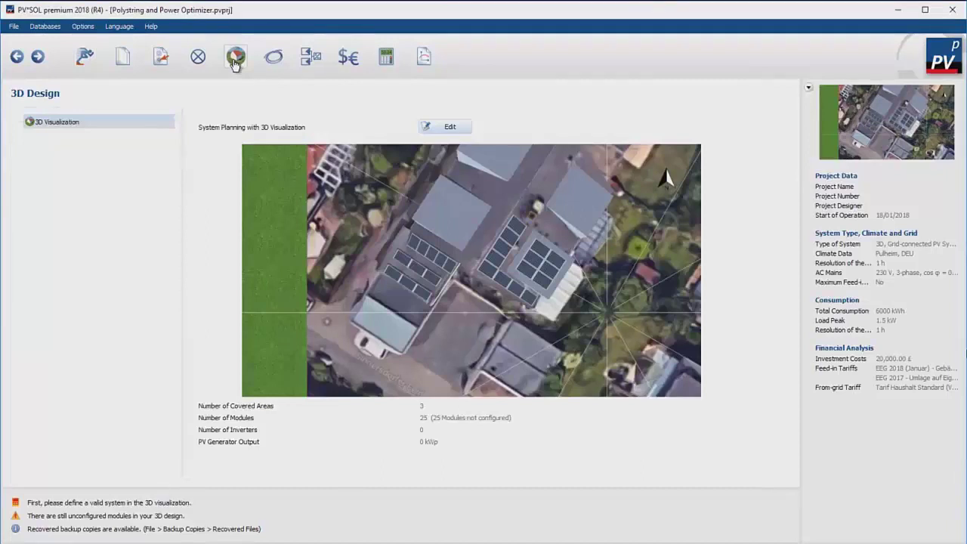
left_click(448, 128)
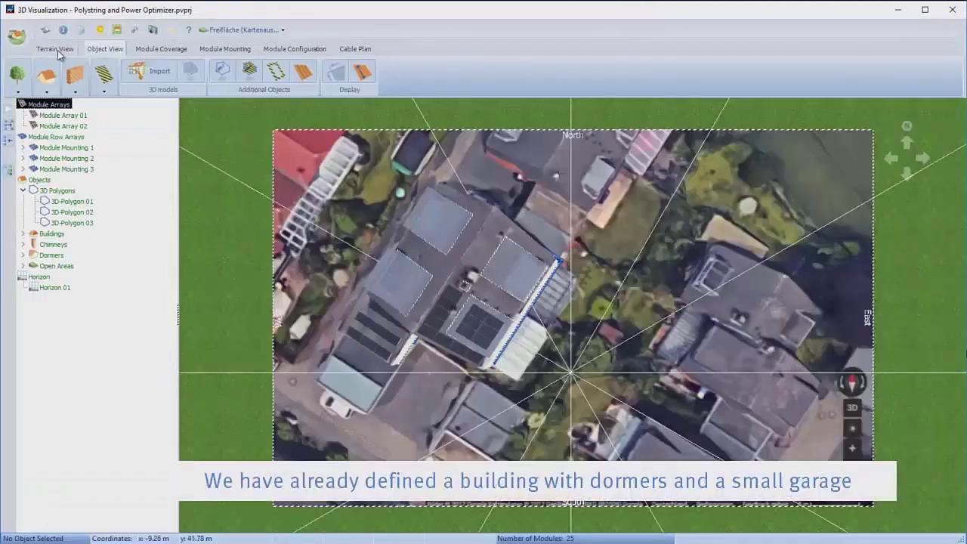
- Show the building in Terrain View from the South East View preset and pan toward it
left_click(58, 50)
left_click(339, 75)
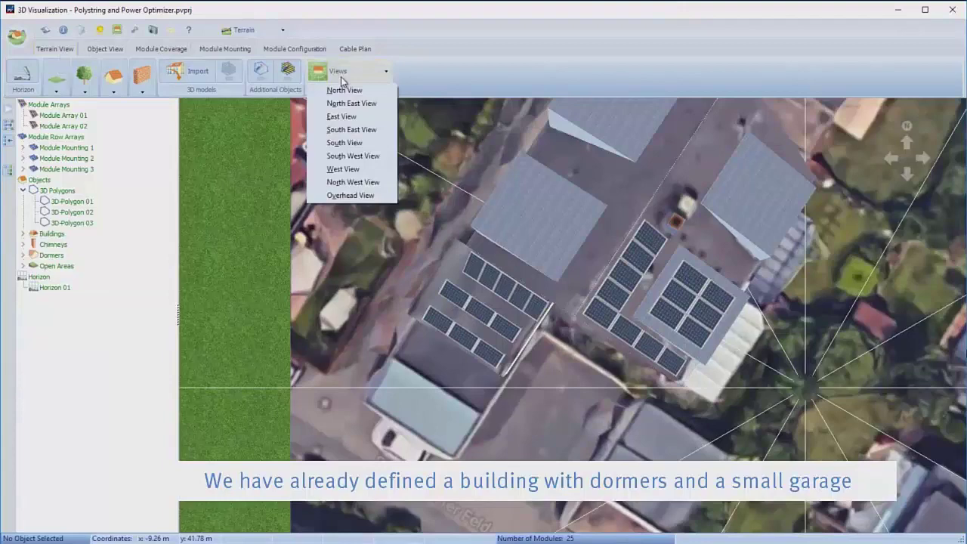
left_click(351, 128)
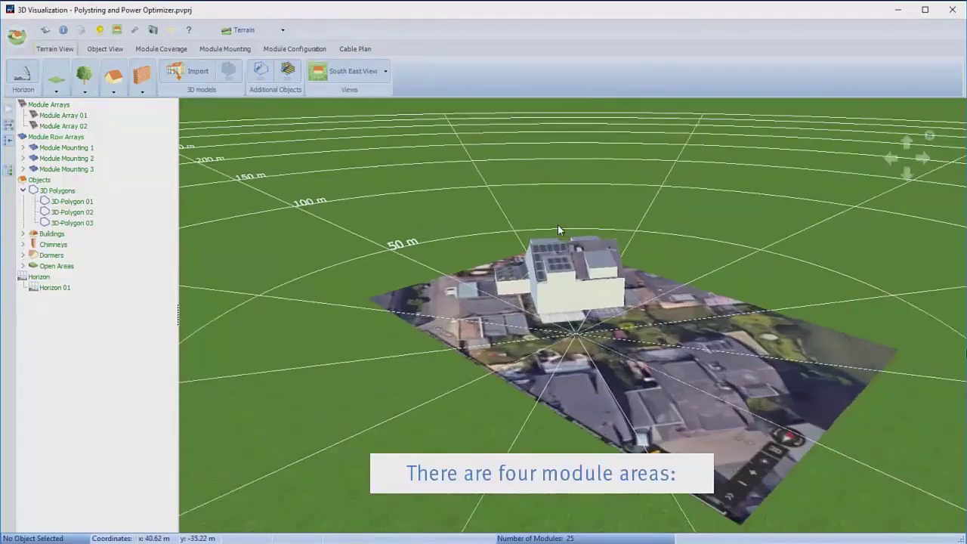
scroll(563, 239, "up", 5)
left_click(924, 160)
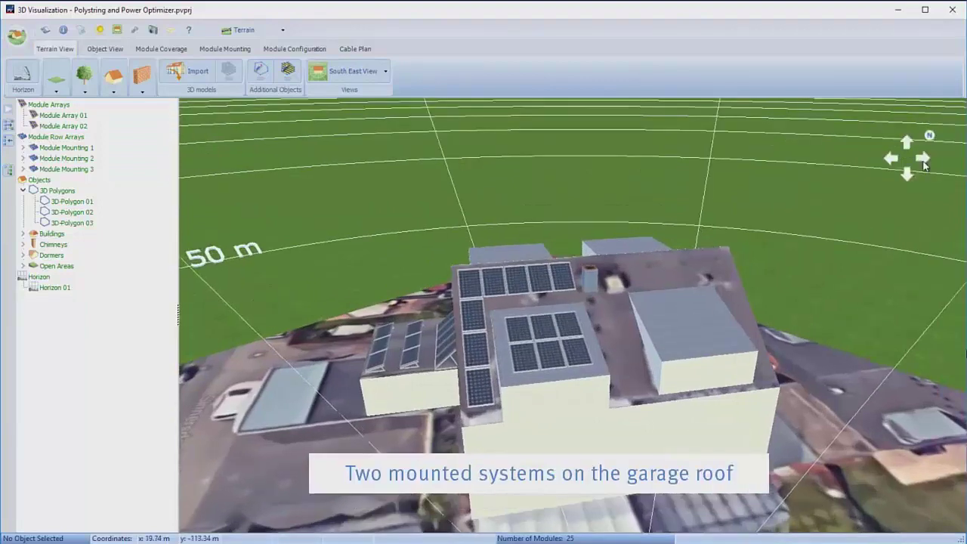
left_click(923, 160)
left_click(894, 178)
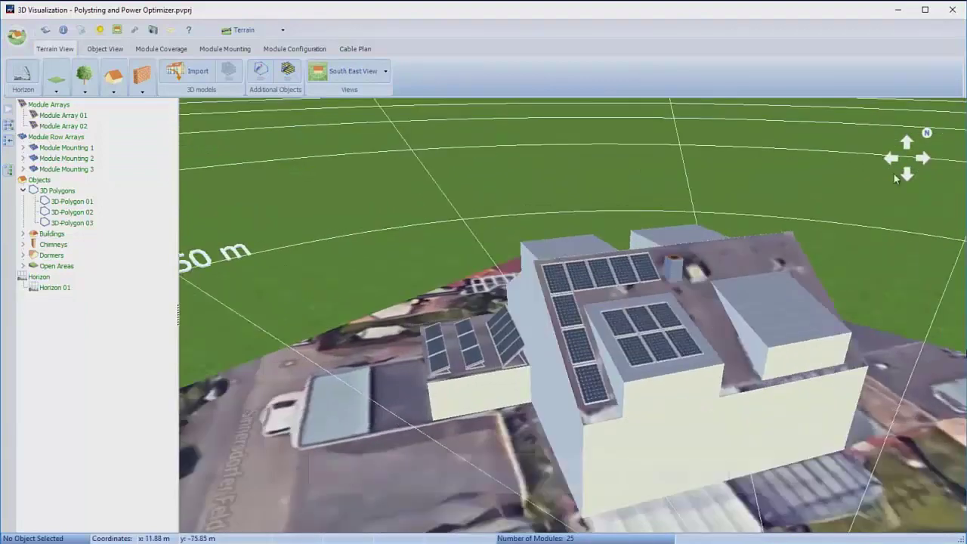
left_click(921, 160)
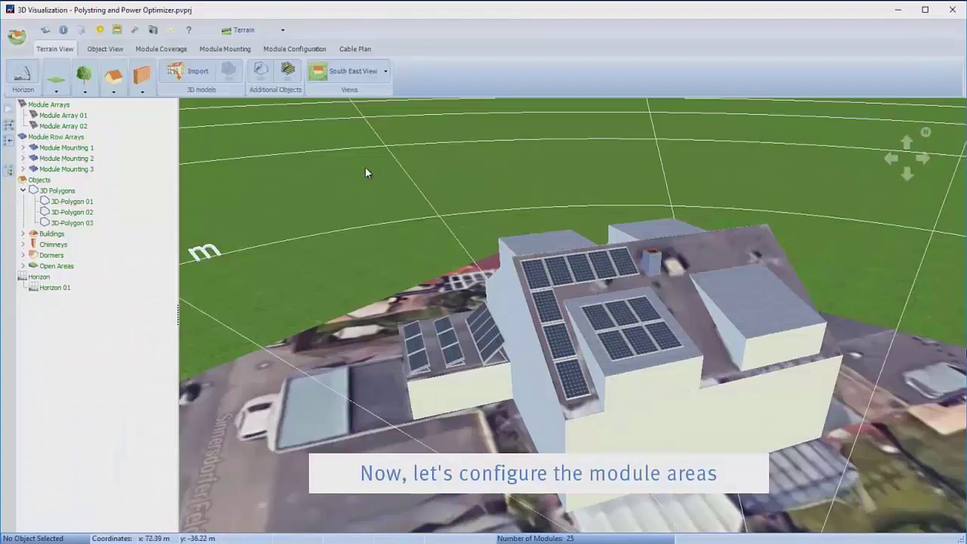
- Configure all unconfigured modules, selecting the Side Building, Main Building and Dormer 03 areas together
left_click(295, 49)
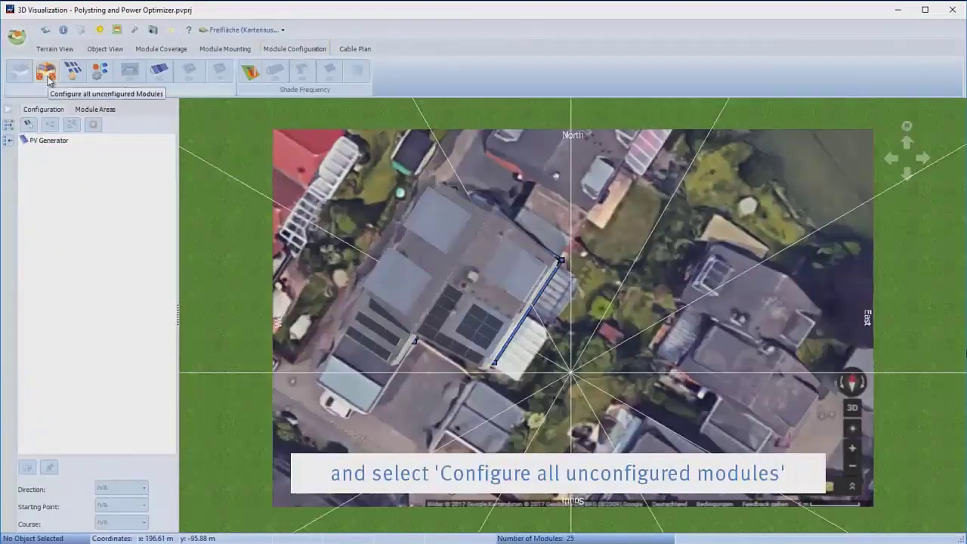
left_click(48, 79)
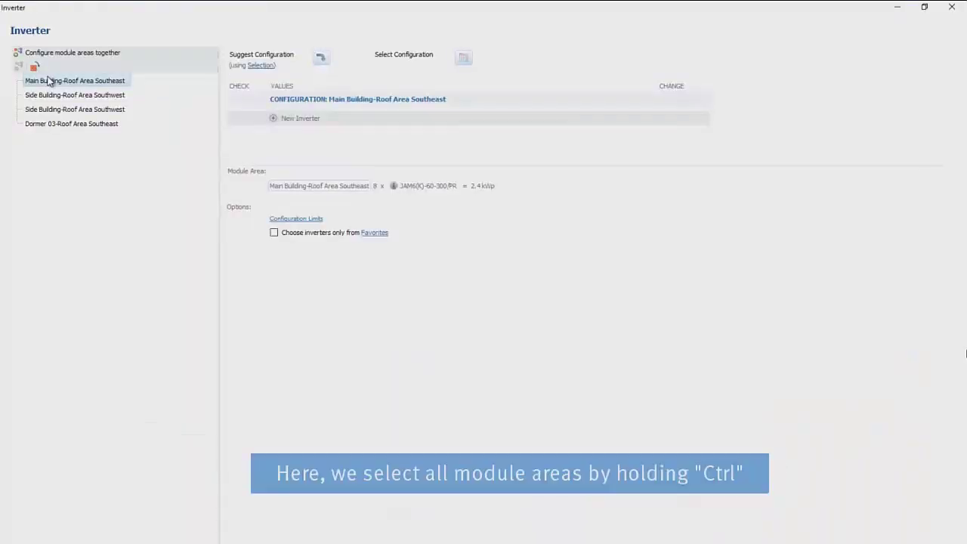
left_click(66, 95, "ctrl")
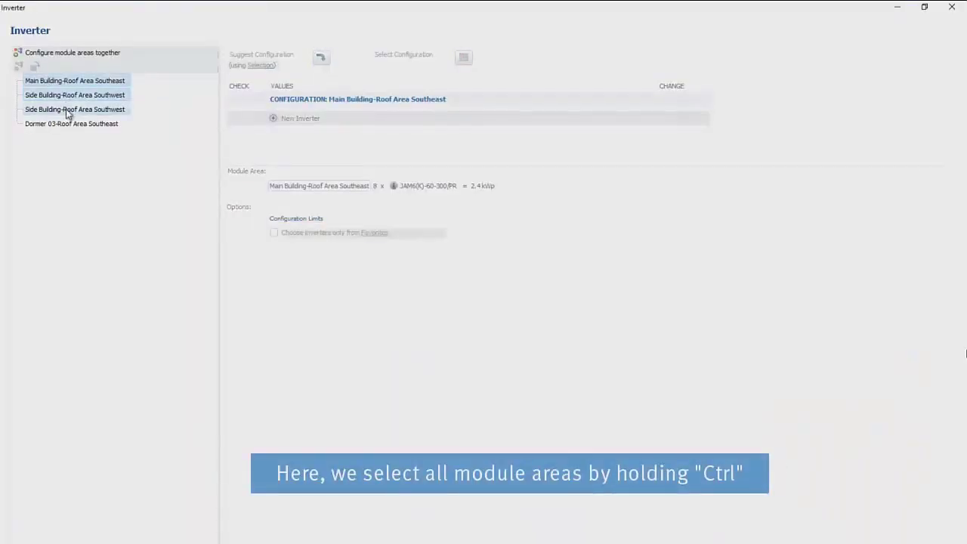
left_click(69, 125, "ctrl")
left_click(73, 54)
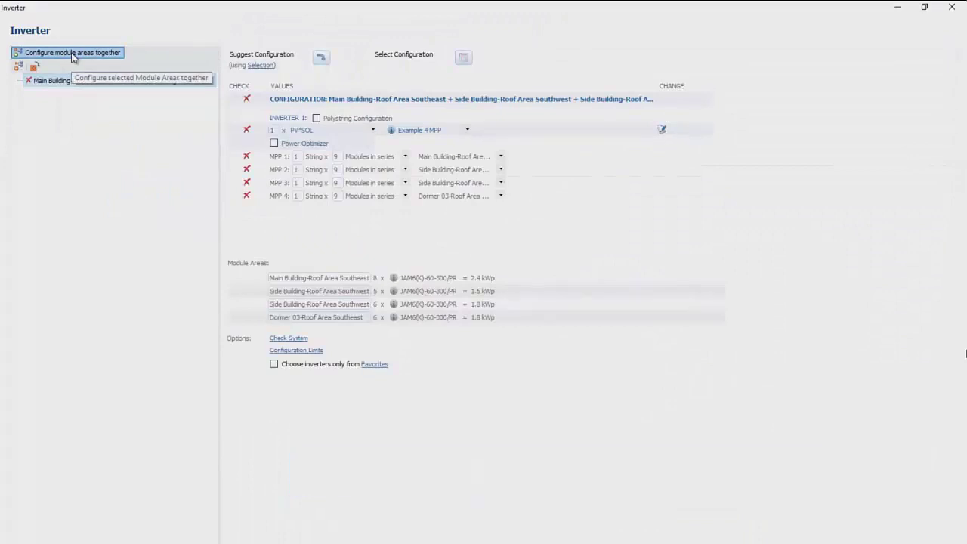
- Enable Polystring Configuration and choose the SMA Solar Technology AG Sunny Boy 5.0-1AV-40 inverter
left_click(316, 119)
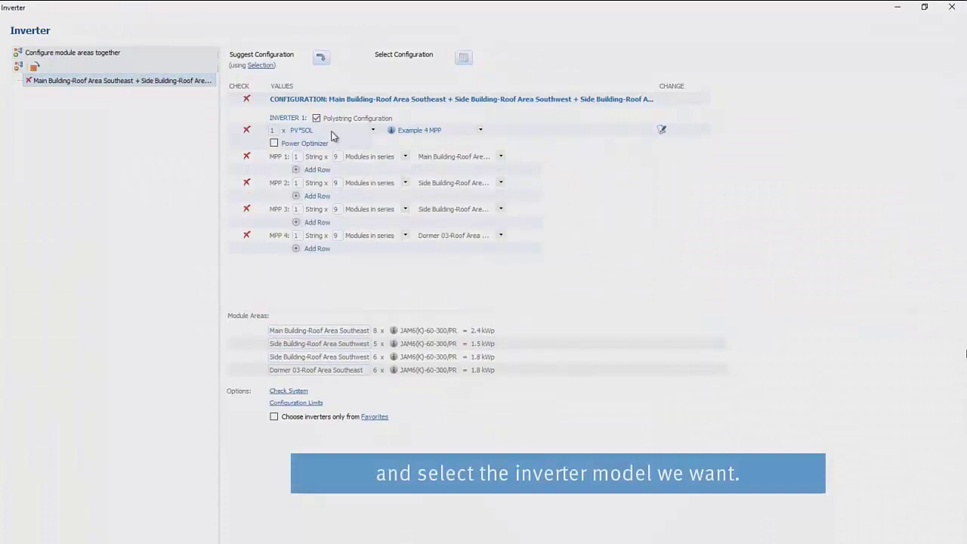
left_click(332, 131)
type("sm")
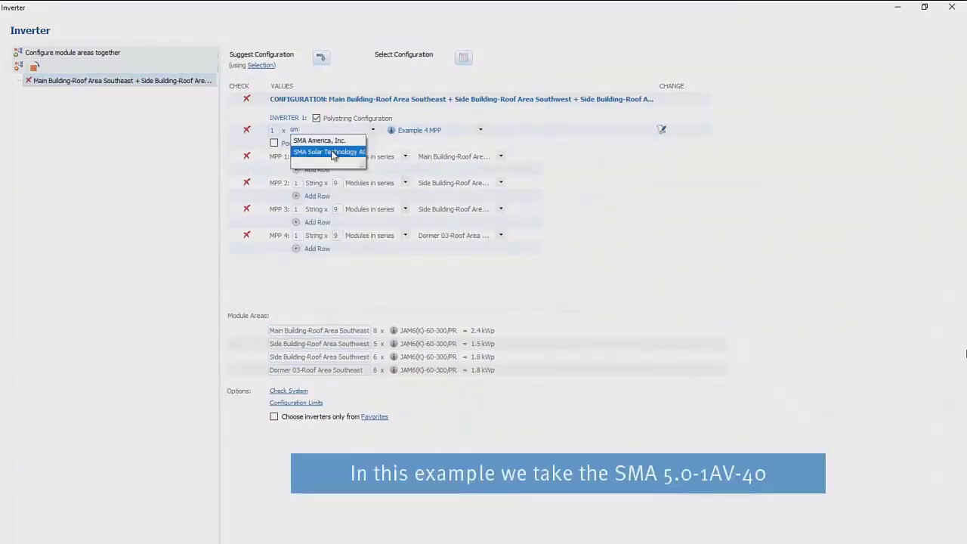
left_click(332, 154)
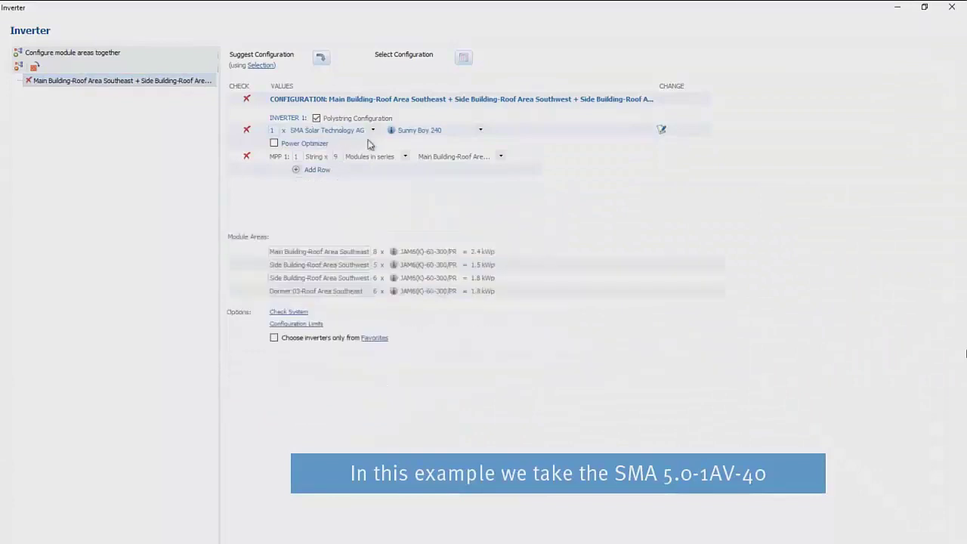
left_click(481, 131)
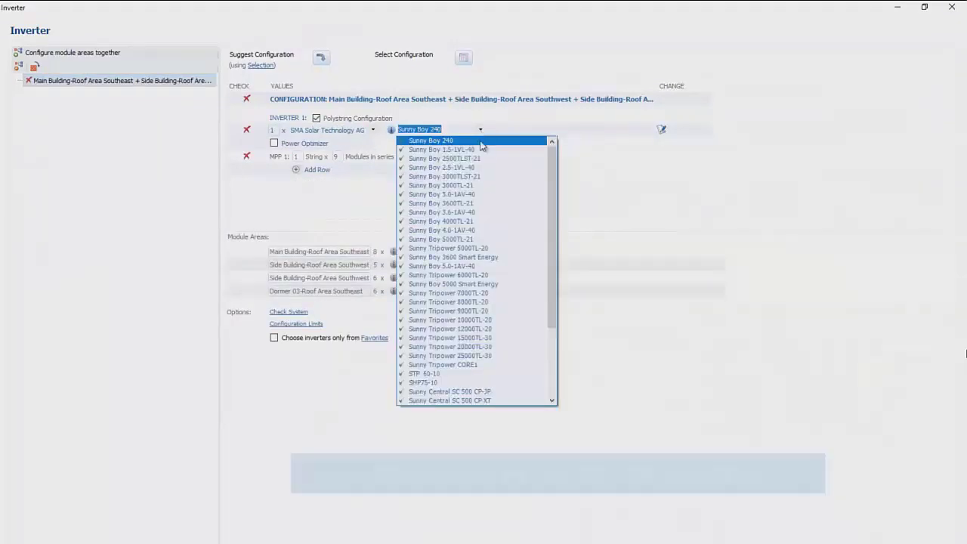
left_click(473, 266)
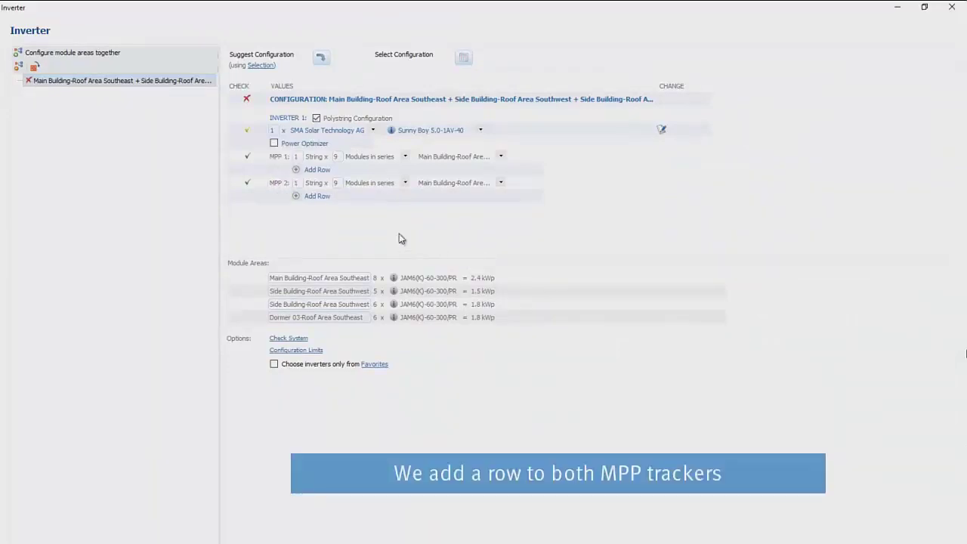
- Add a second string to each MPP and give MPP 1 8 Main Building and 6 Dormer 03 modules
left_click(318, 171)
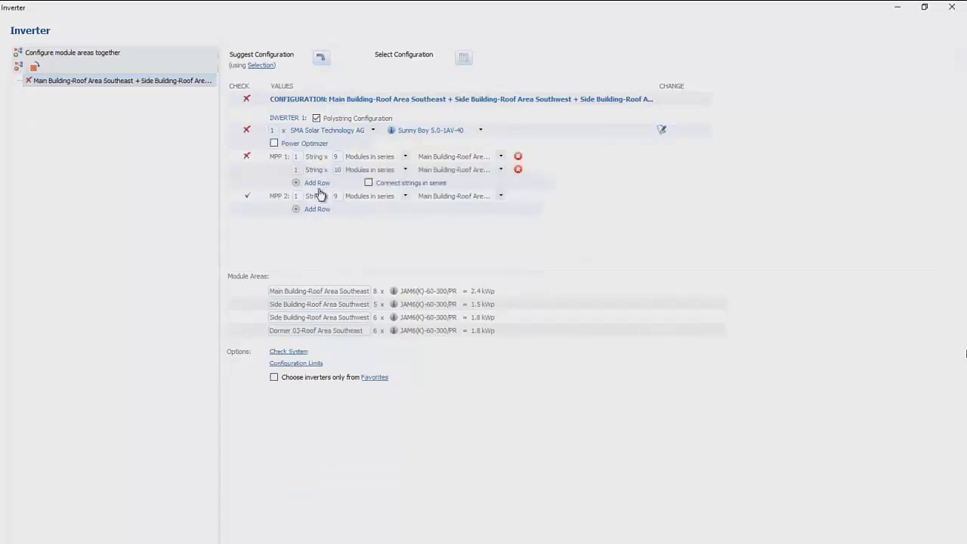
left_click(318, 210)
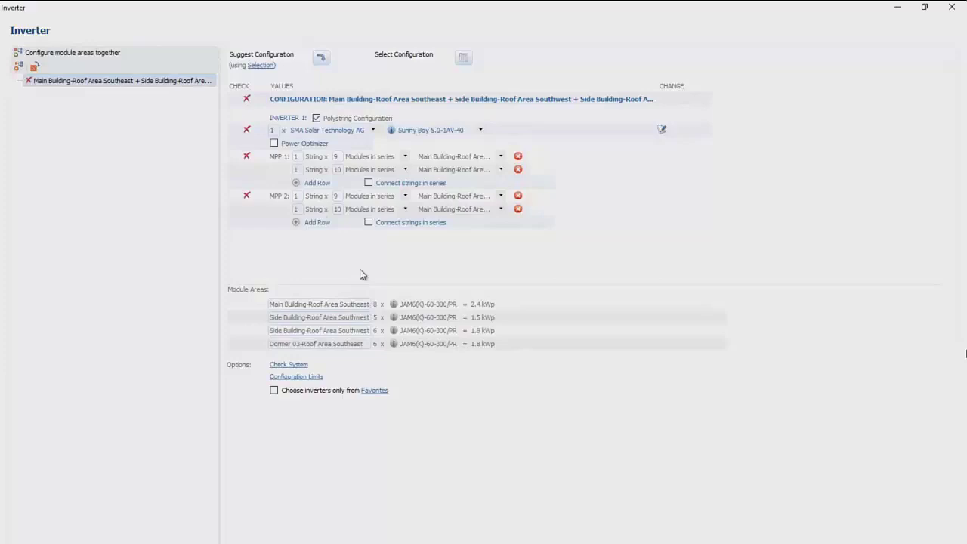
double_click(339, 160)
type("8")
left_click(500, 156)
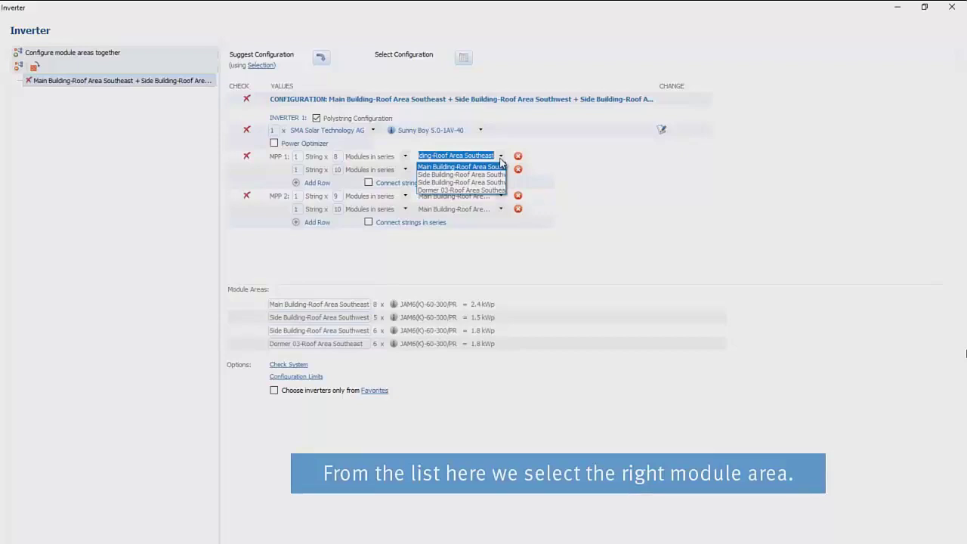
left_click(499, 167)
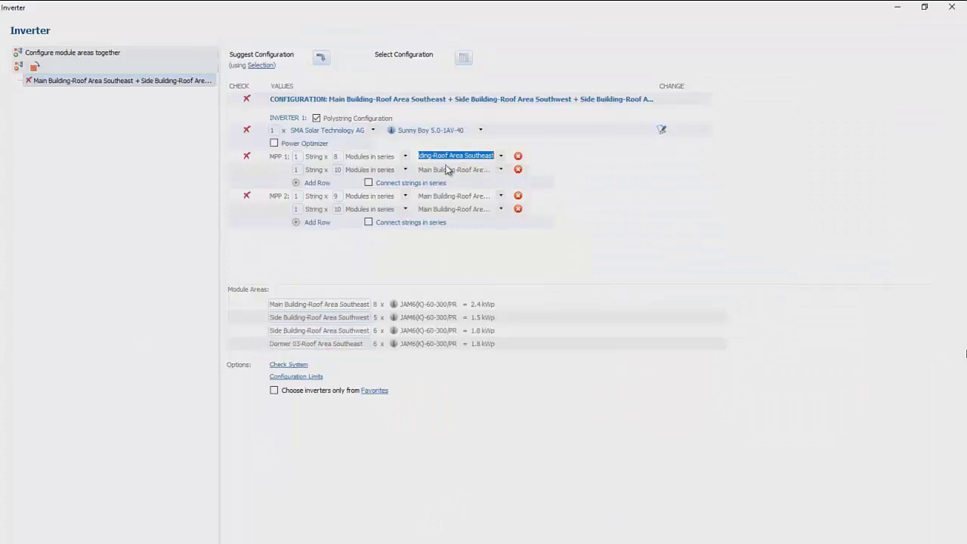
left_click(337, 169)
type("6")
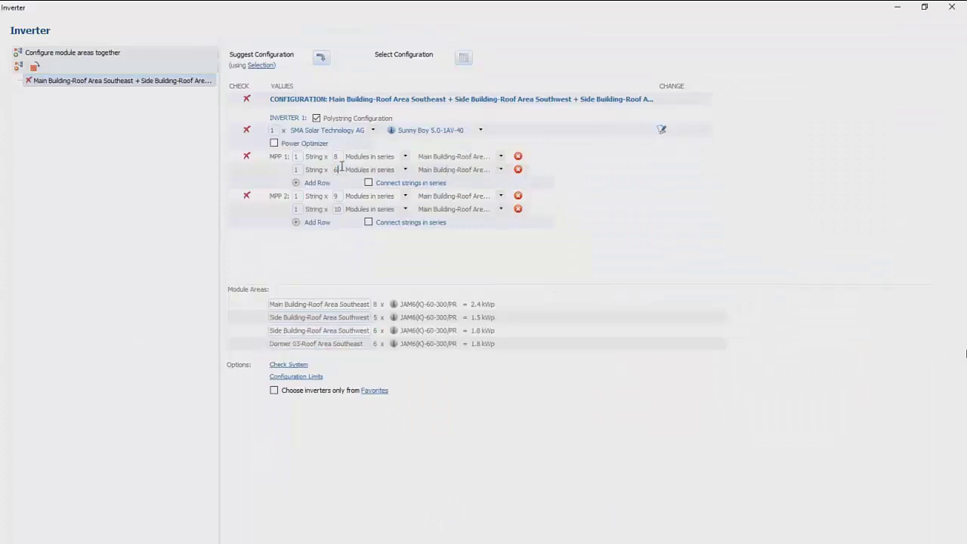
left_click(503, 171)
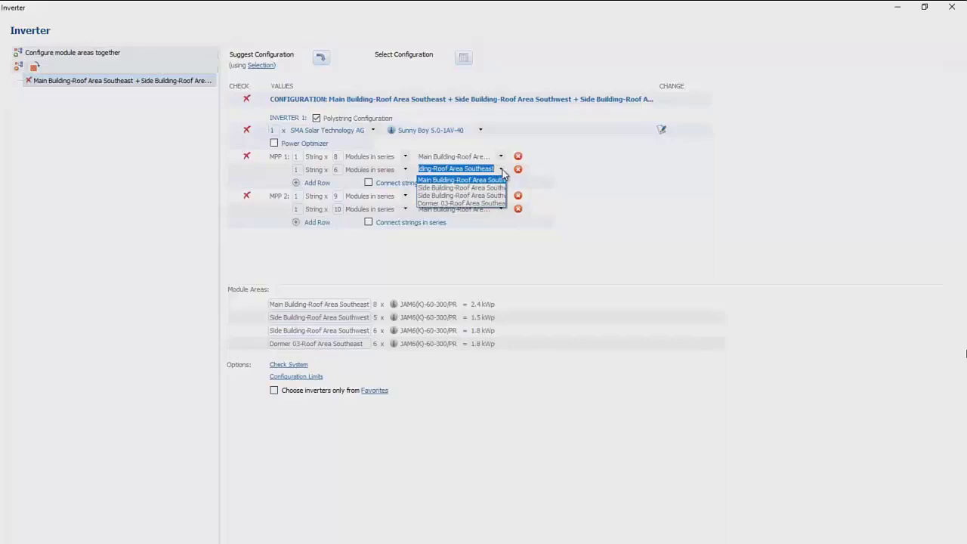
left_click(477, 206)
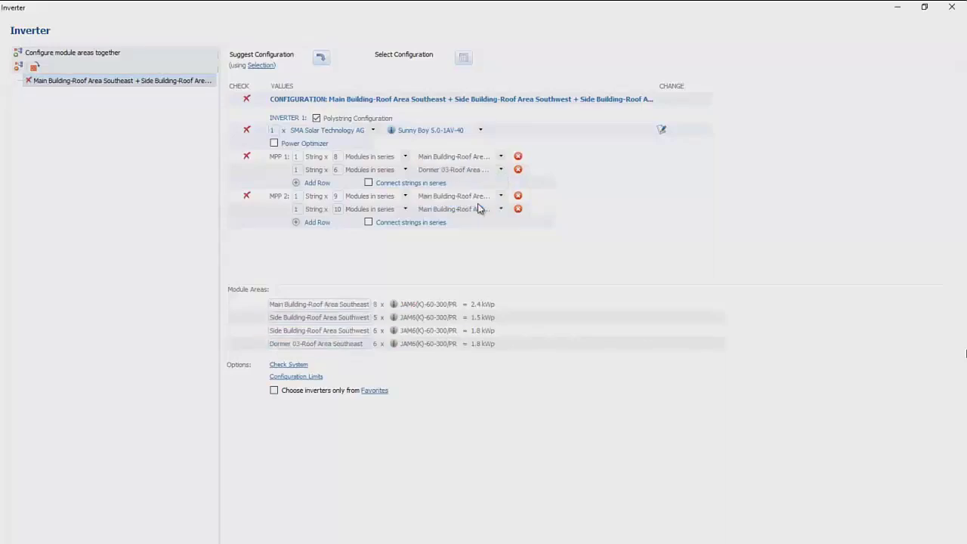
- Give MPP 2 strings of 5 and 6 modules on the side building roof areas
double_click(337, 196)
type("5")
double_click(338, 208)
type("6")
left_click(499, 196)
left_click(496, 215)
left_click(501, 209)
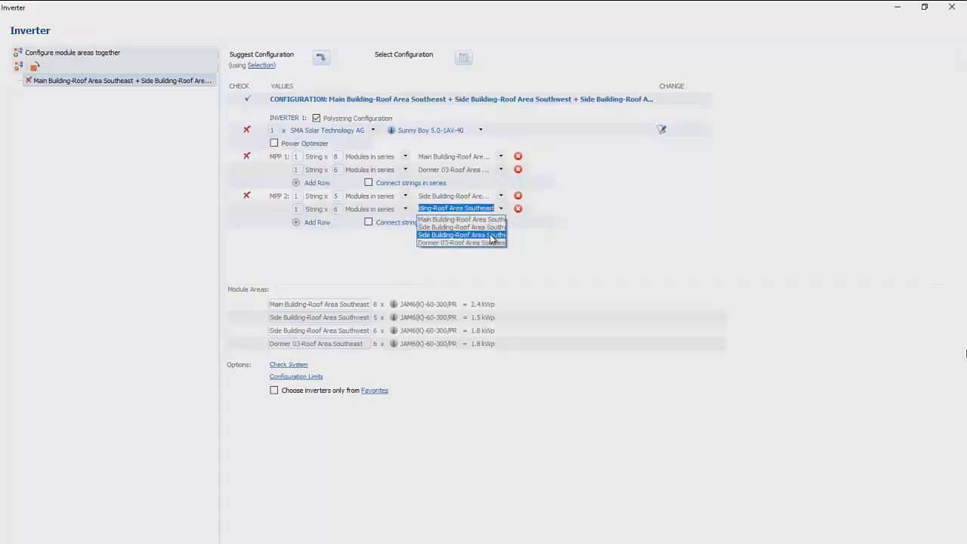
left_click(492, 235)
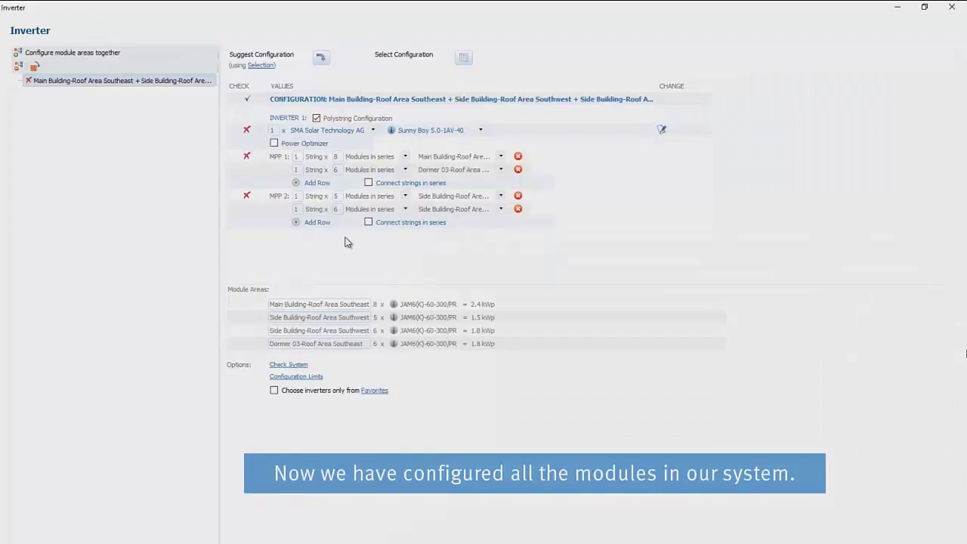
- Compare the MPP 2 and MPP 1 configuration check results, then close the check
left_click(247, 198)
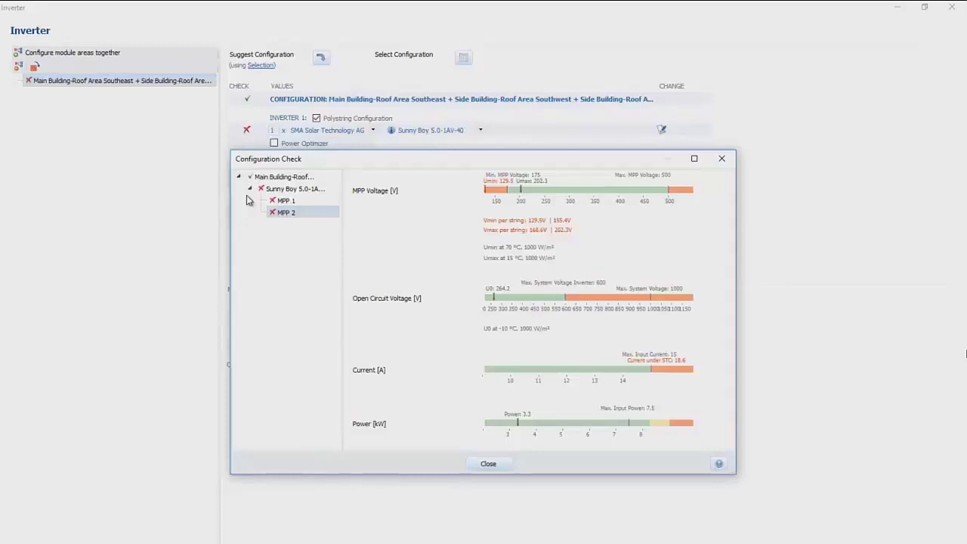
left_click(281, 204)
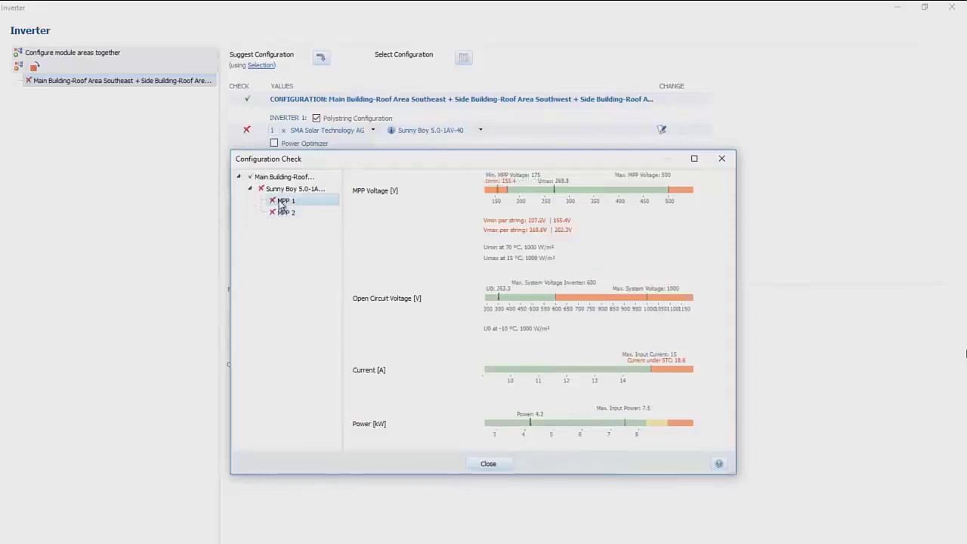
left_click(489, 464)
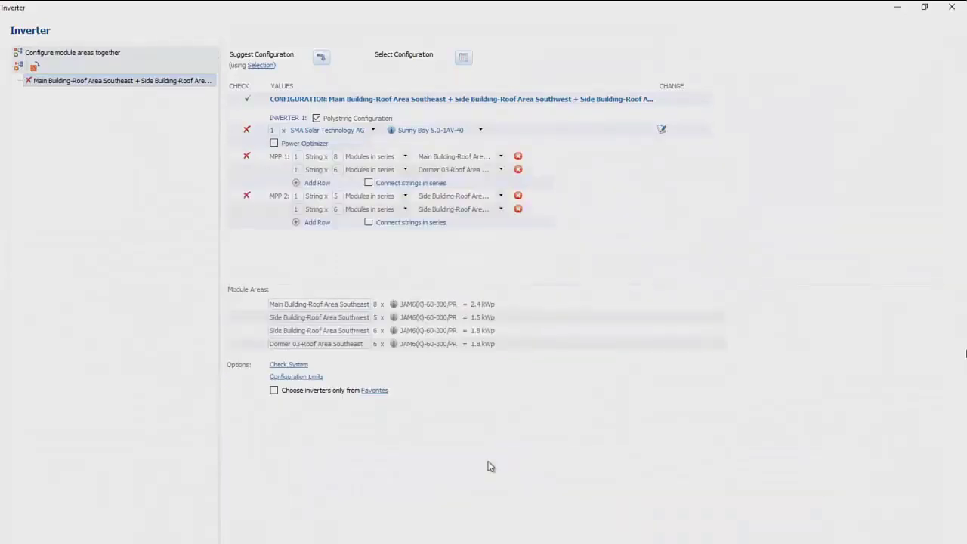
- Tick 'Connect strings in series' for MPP 2 and MPP 1
left_click(368, 222)
left_click(368, 182)
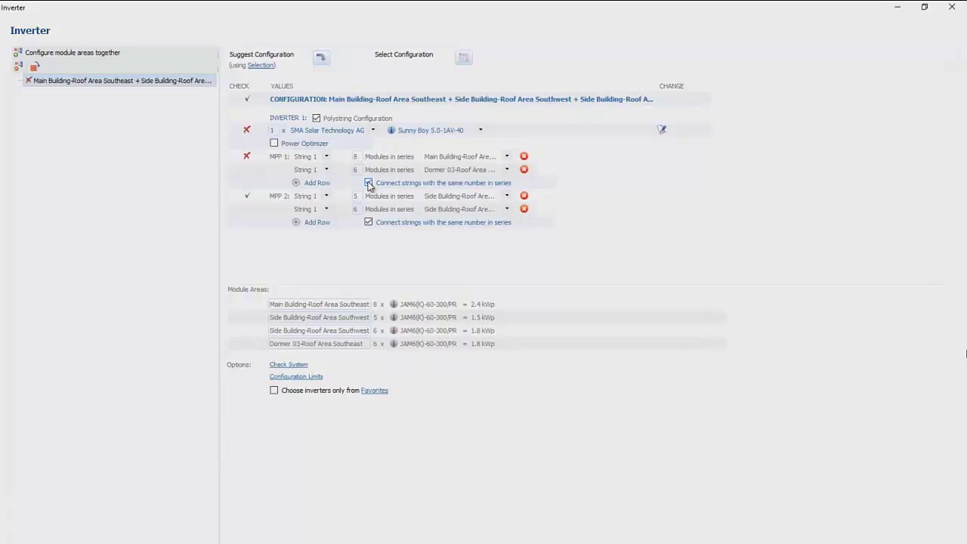
left_click(246, 197)
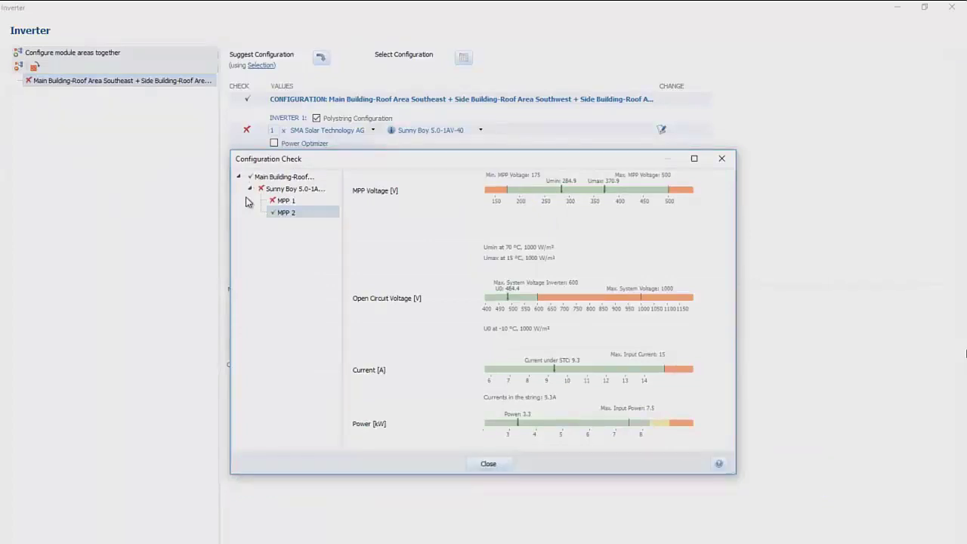
left_click(284, 200)
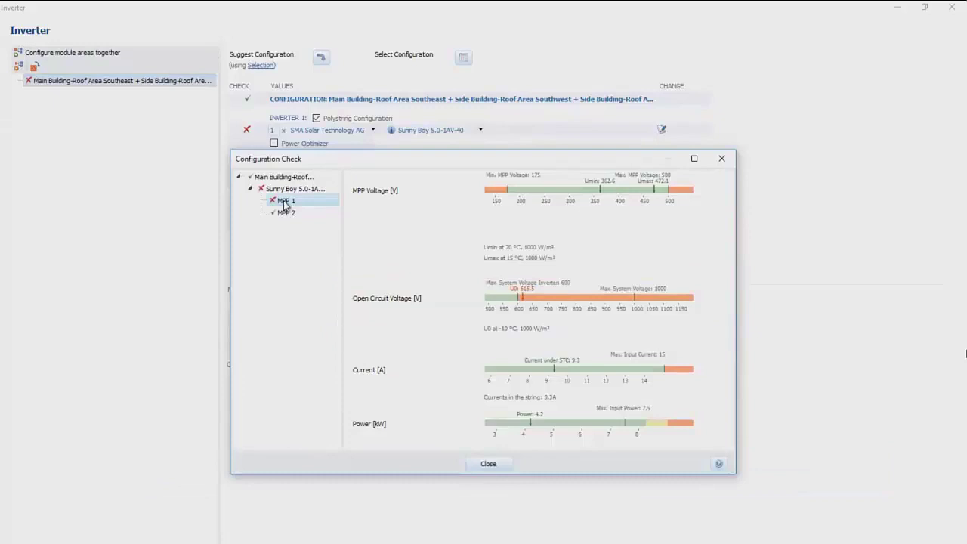
left_click(288, 191)
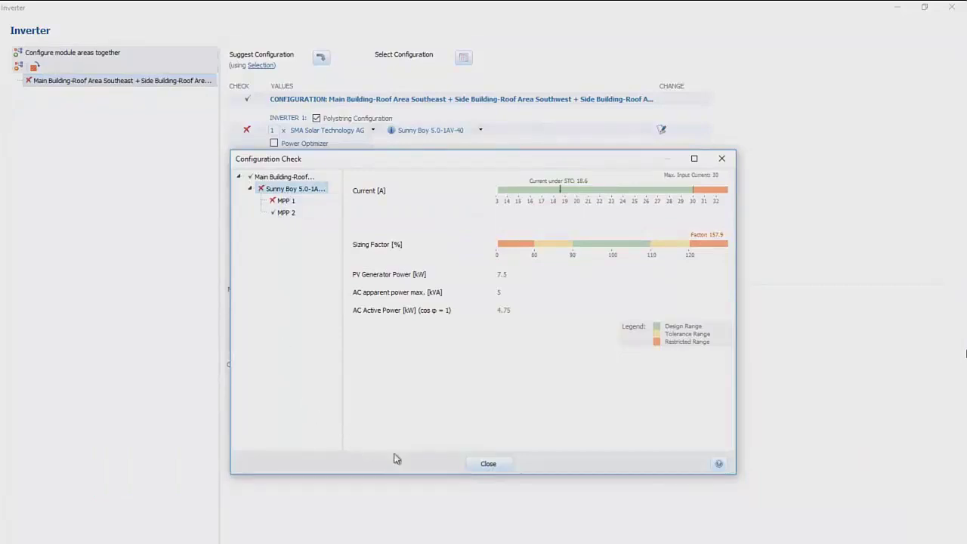
left_click(488, 465)
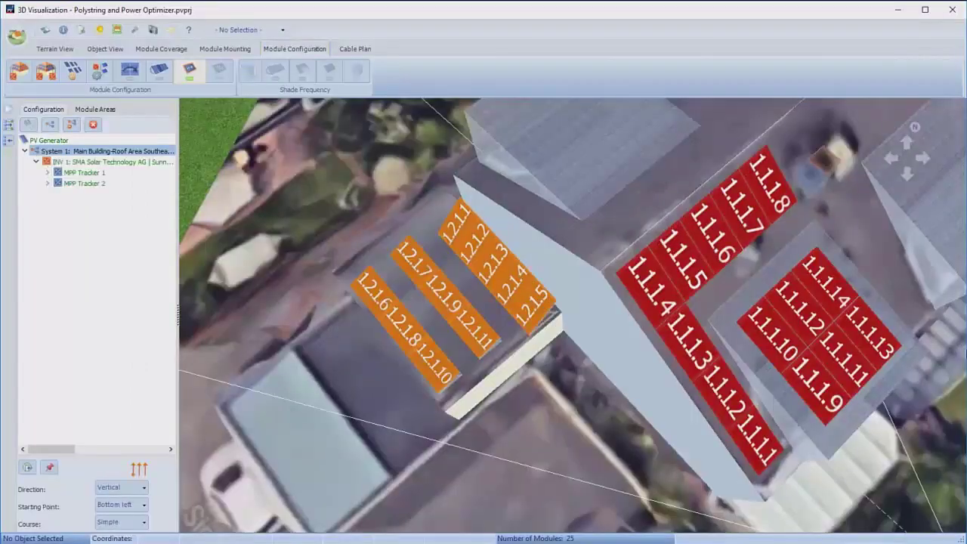
- Expand MPP Tracker 1 and 2 in the Configuration tree to list their part strings
left_click(69, 174)
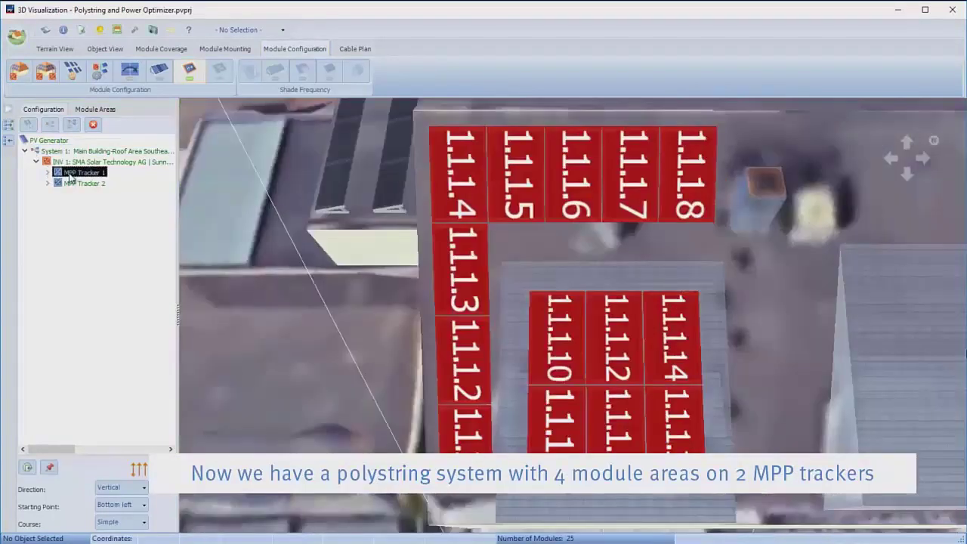
left_click(72, 184)
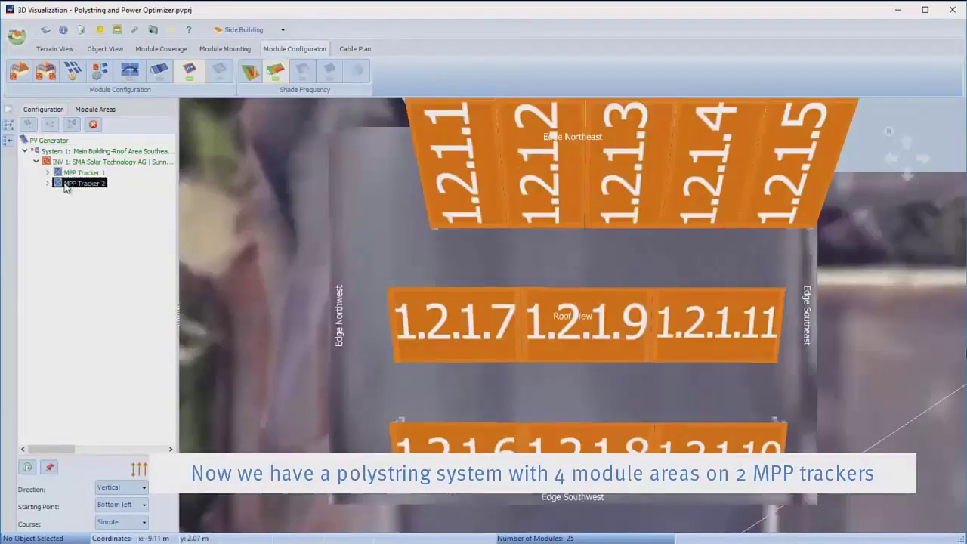
left_click(47, 184)
left_click(47, 172)
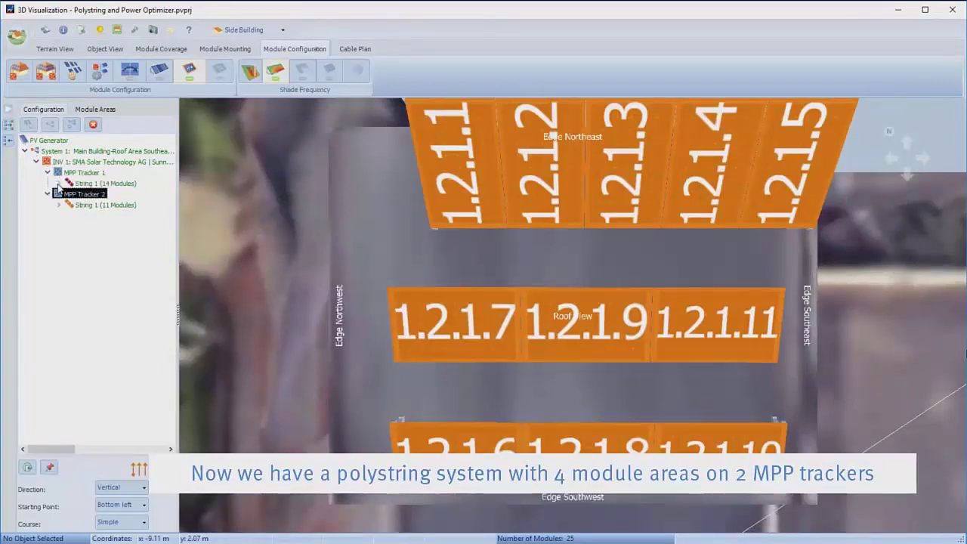
left_click(59, 183)
left_click(59, 226)
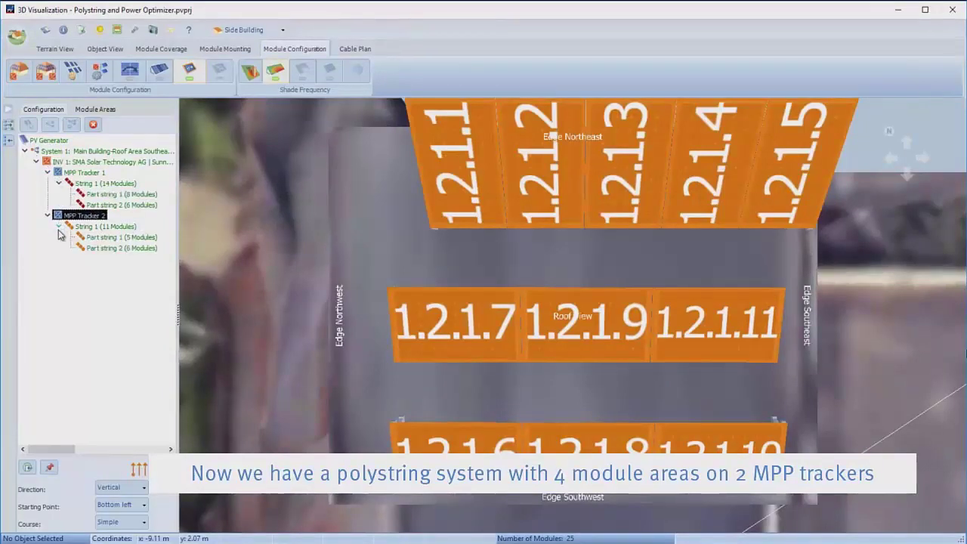
- Locate tracker 1's 8- and 6-module and tracker 2's 5- and 6-module part strings on the roofs
left_click(102, 195)
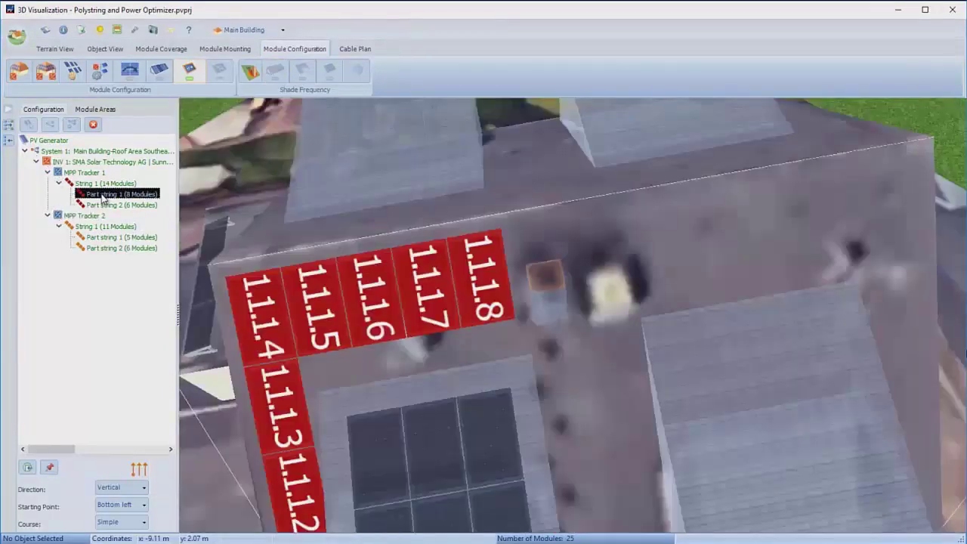
left_click(104, 205)
left_click(106, 237)
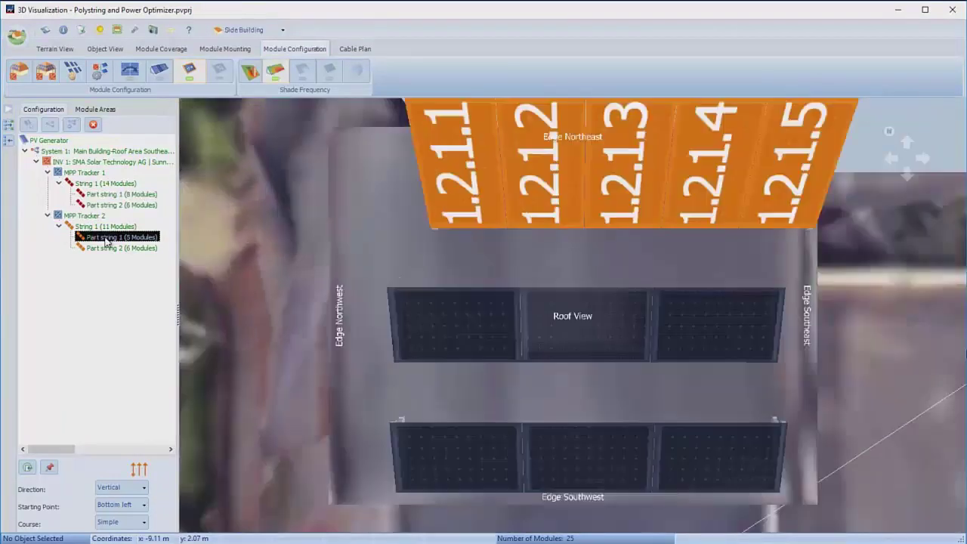
left_click(109, 250)
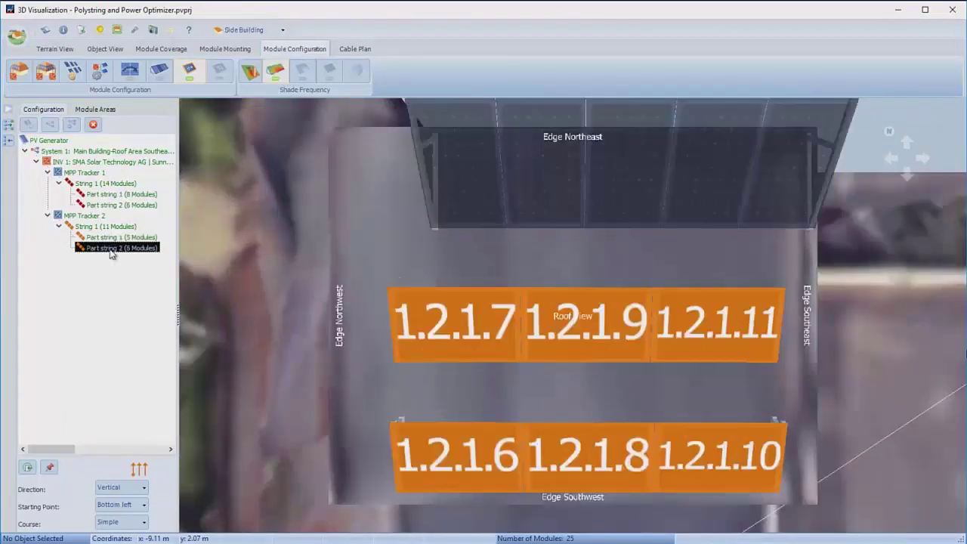
left_click(85, 153)
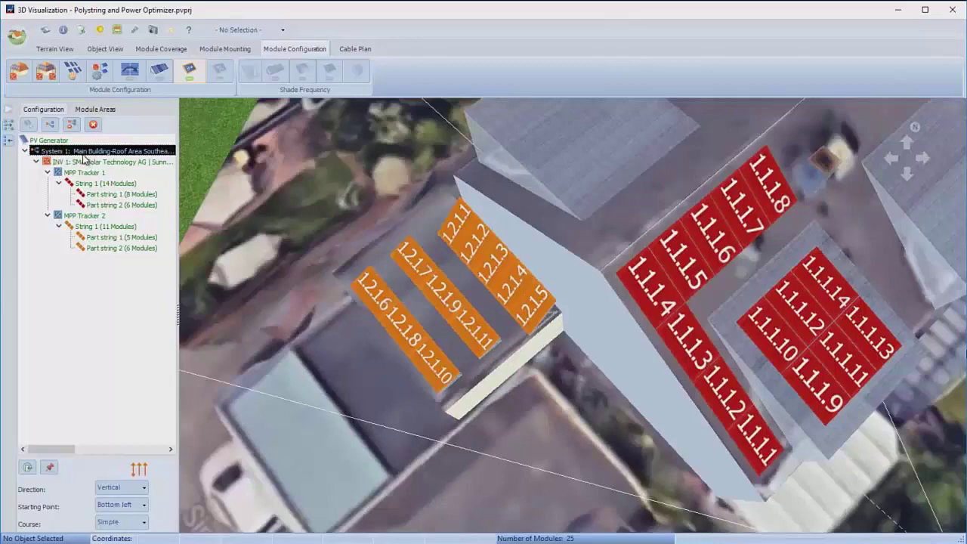
- From Terrain View, use Adopt Data and confirm with Yes to transfer the 3D design
left_click(60, 50)
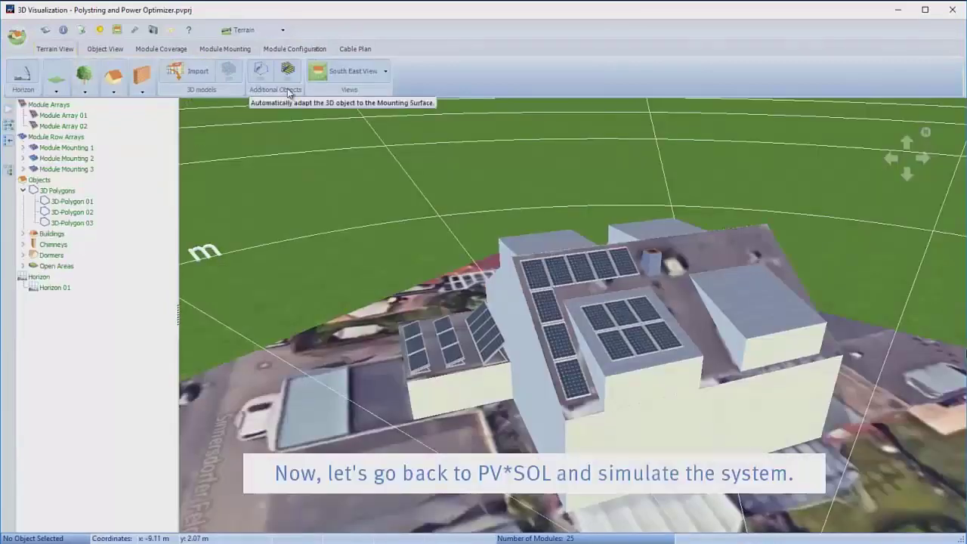
left_click(17, 36)
left_click(43, 192)
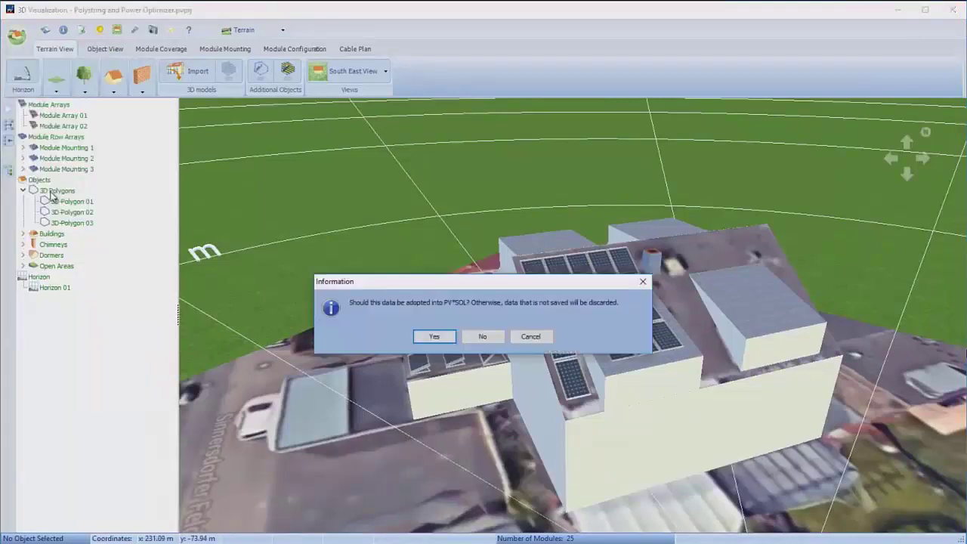
left_click(434, 336)
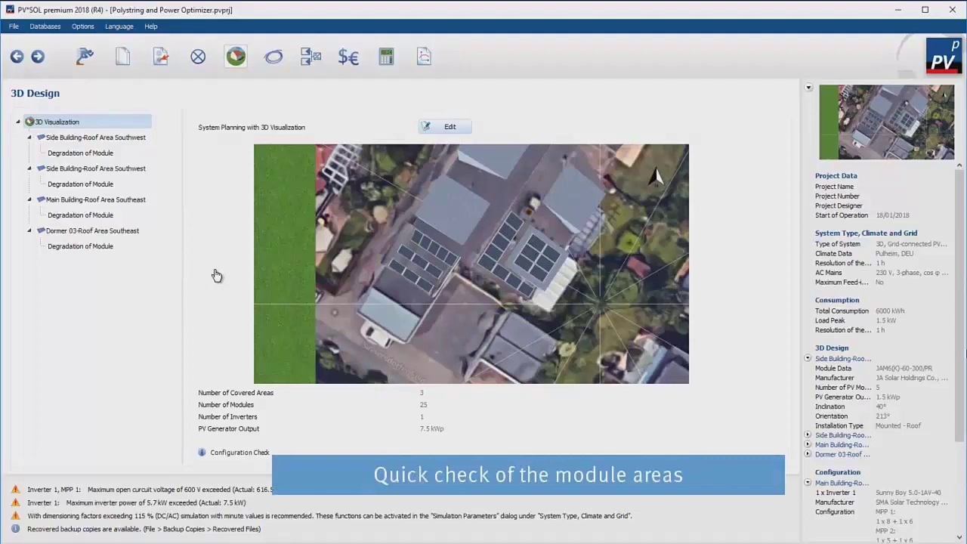
- Check both Side Building, the Main Building and Dormer 03 roof areas, then show the circuit diagram
left_click(106, 137)
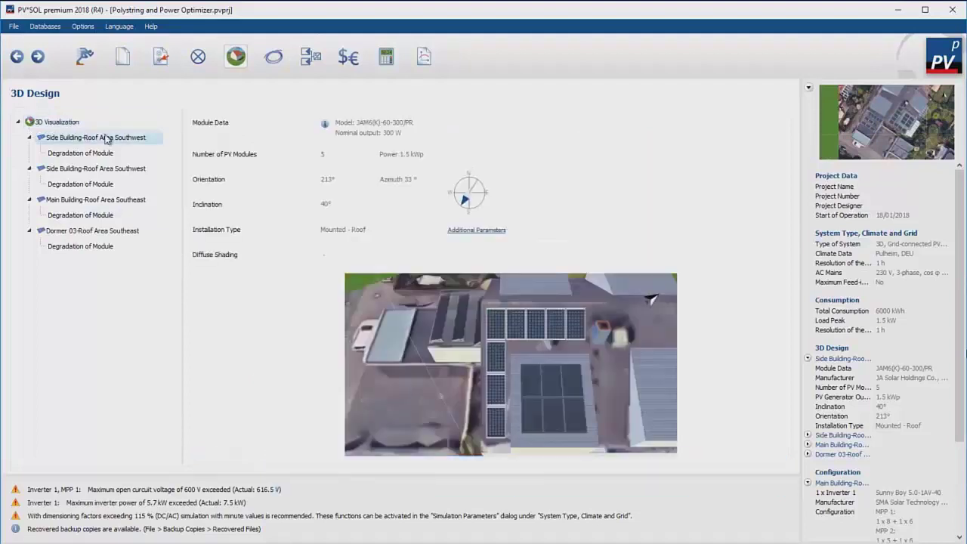
left_click(106, 171)
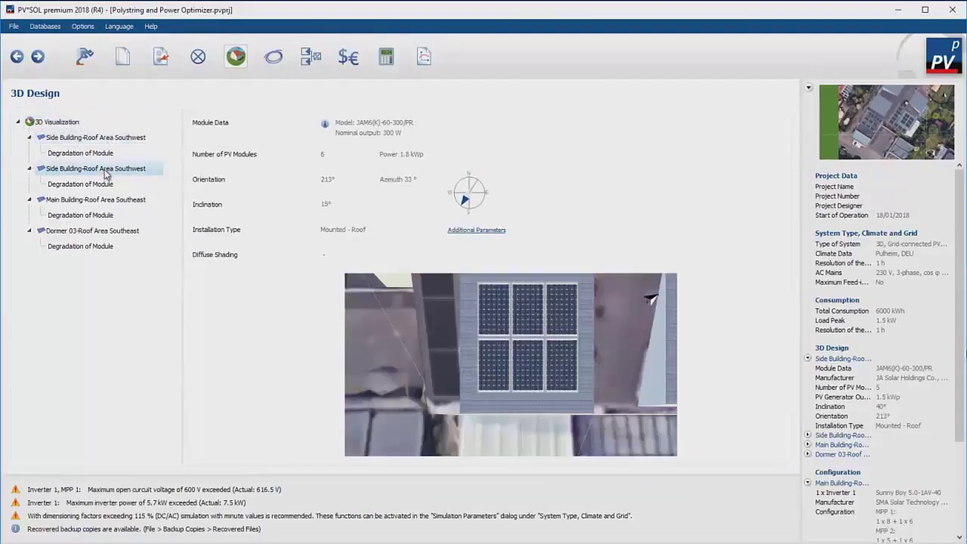
left_click(105, 201)
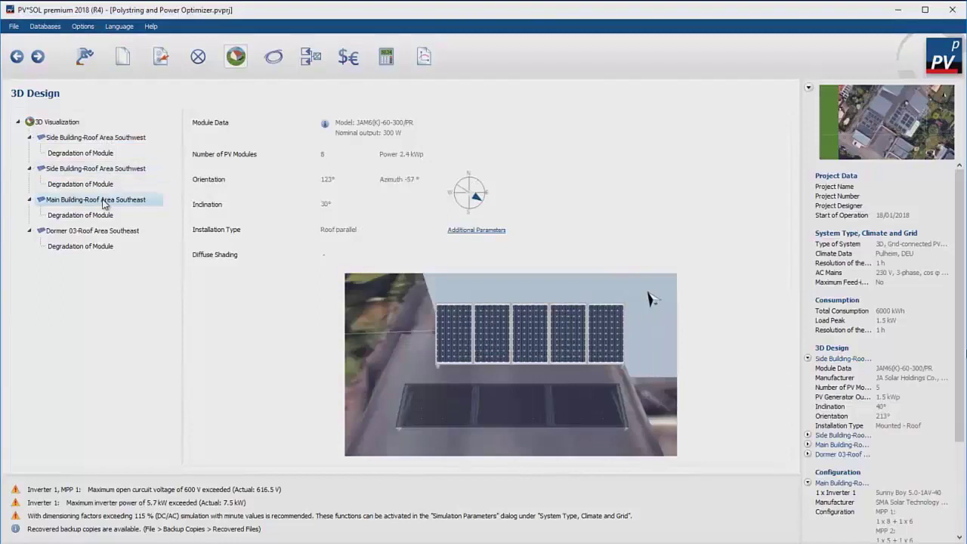
left_click(104, 233)
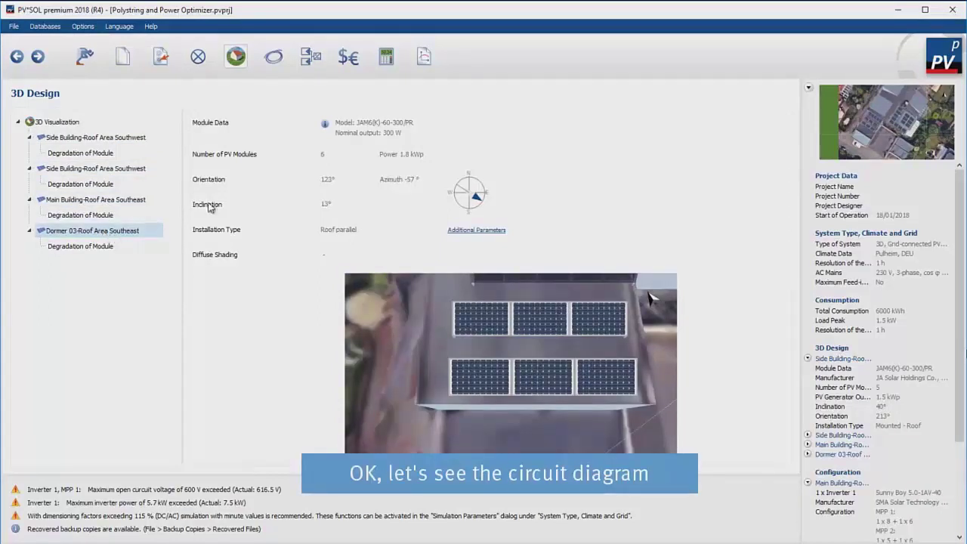
left_click(309, 66)
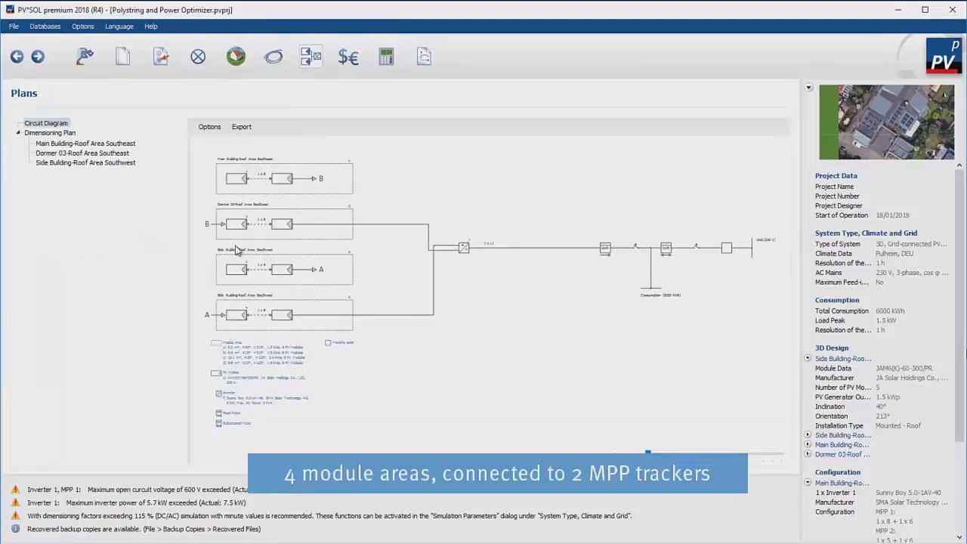
- Zoom into the circuit diagram and pan around to follow the module areas to the Sunny Boy inverter
scroll(235, 253, "up", 3)
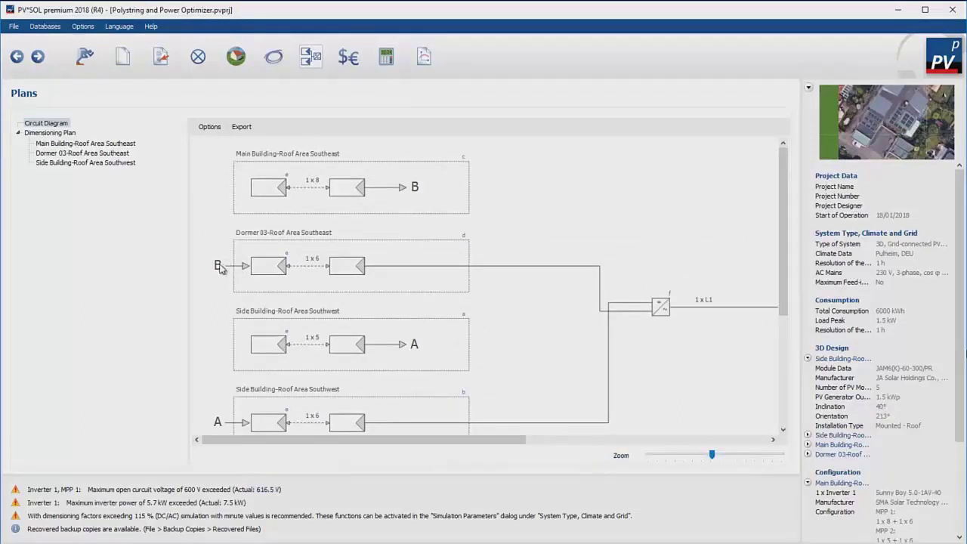
left_click_drag(784, 190, 793, 221)
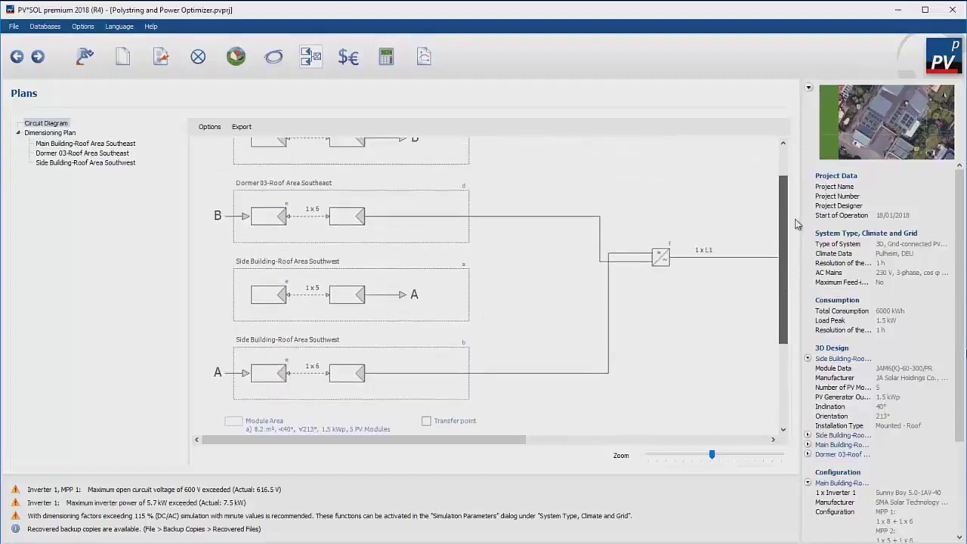
left_click_drag(458, 441, 423, 441)
- Keep characteristic curves recorded for all MPP tracker modules, then run the simulation and view results
key("alt+o")
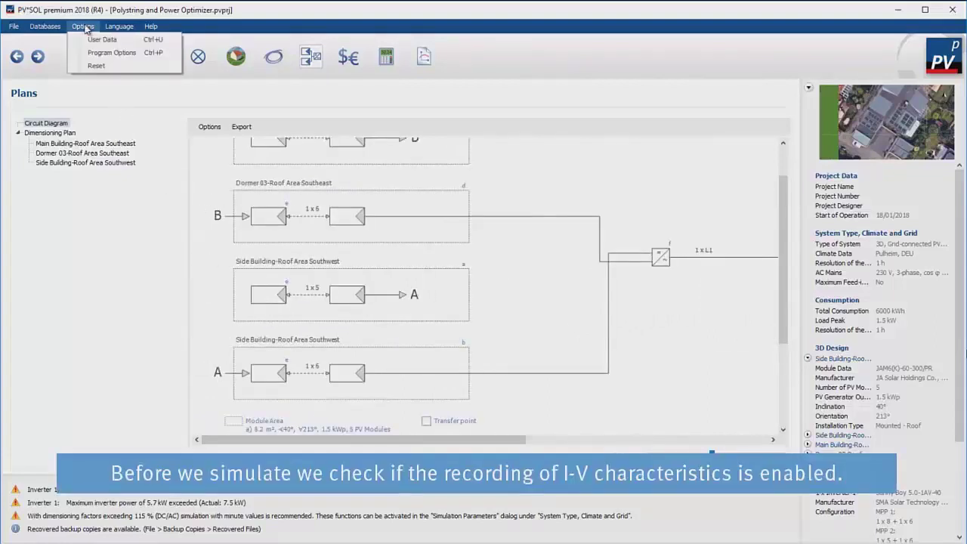
left_click(89, 53)
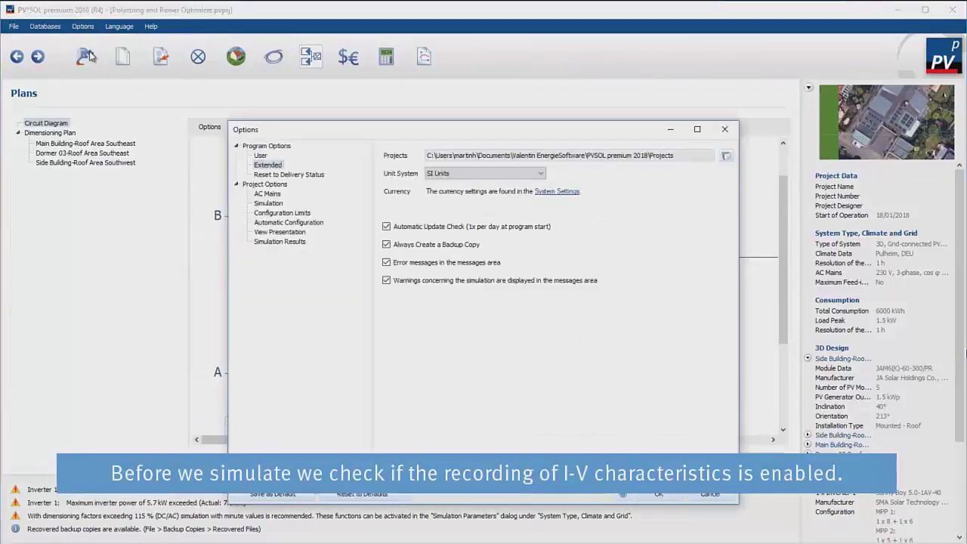
left_click(268, 203)
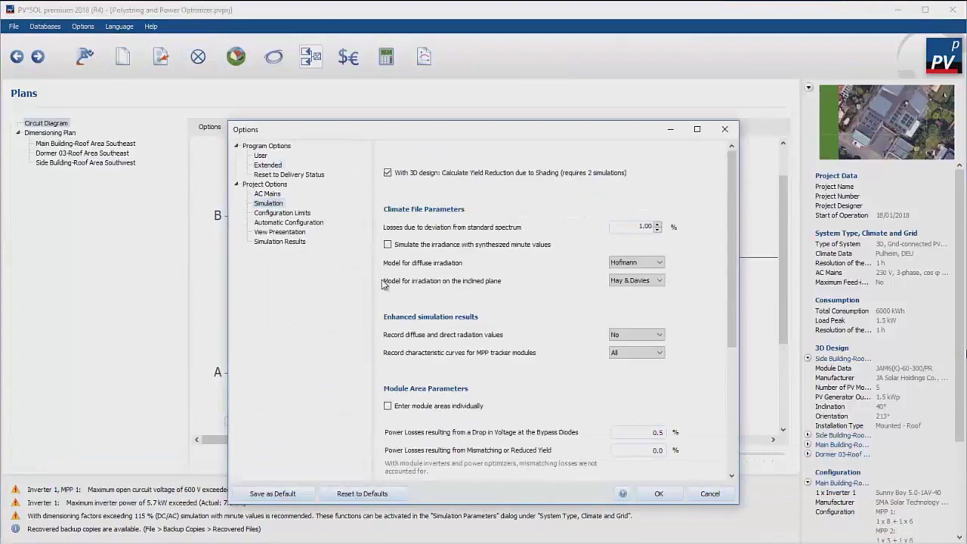
left_click(633, 355)
left_click(626, 367)
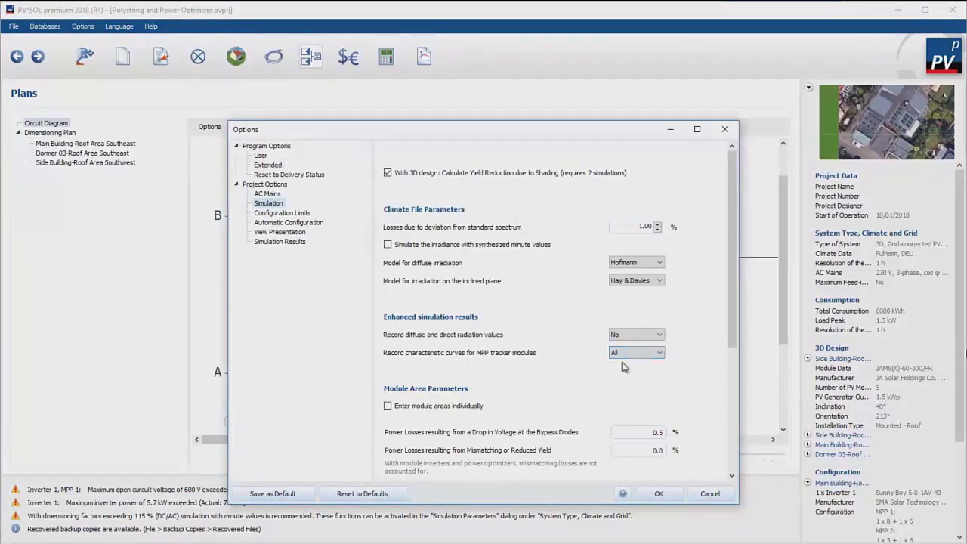
left_click(660, 493)
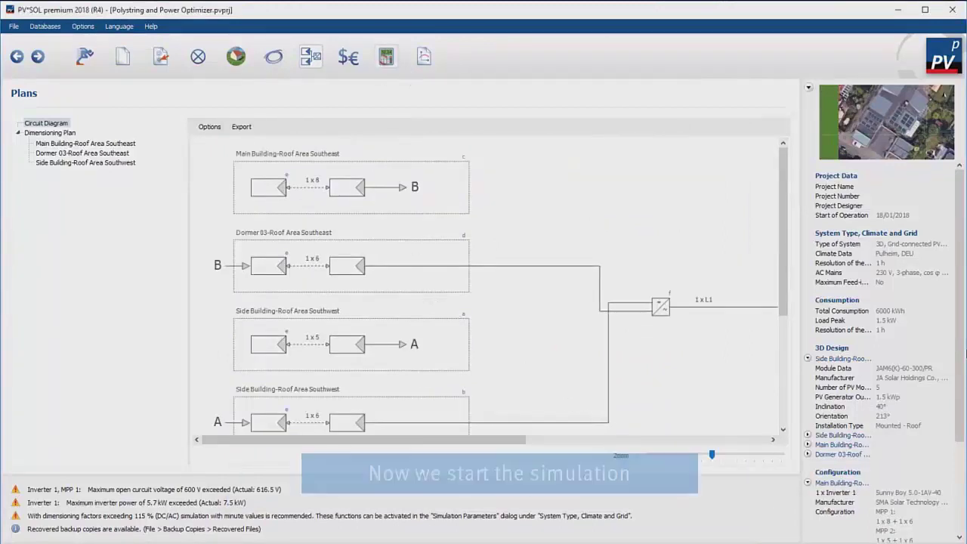
left_click(385, 60)
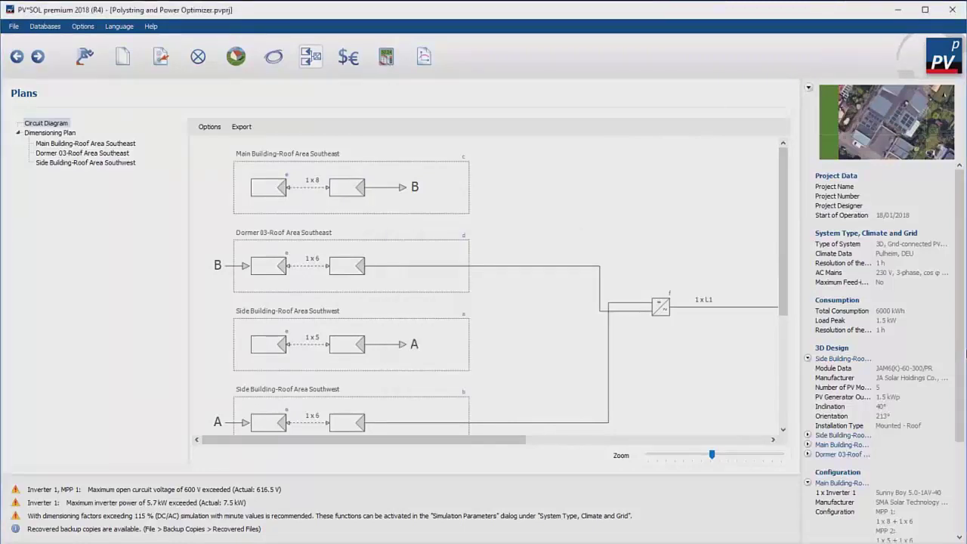
left_click(385, 62)
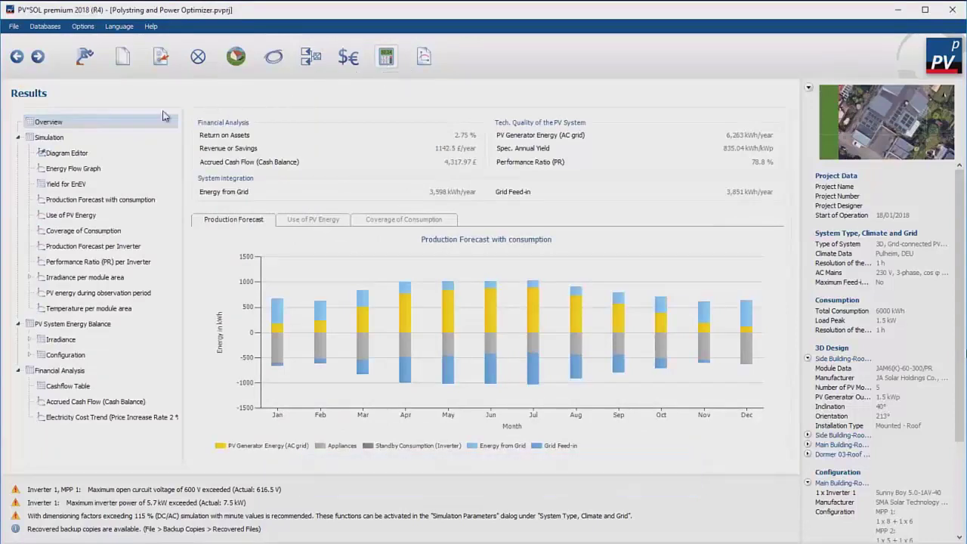
- Review the simulation summary and energy balance losses (6.74 % shading, 4.43 % mismatch), then open the Diagram Editor
left_click(122, 142)
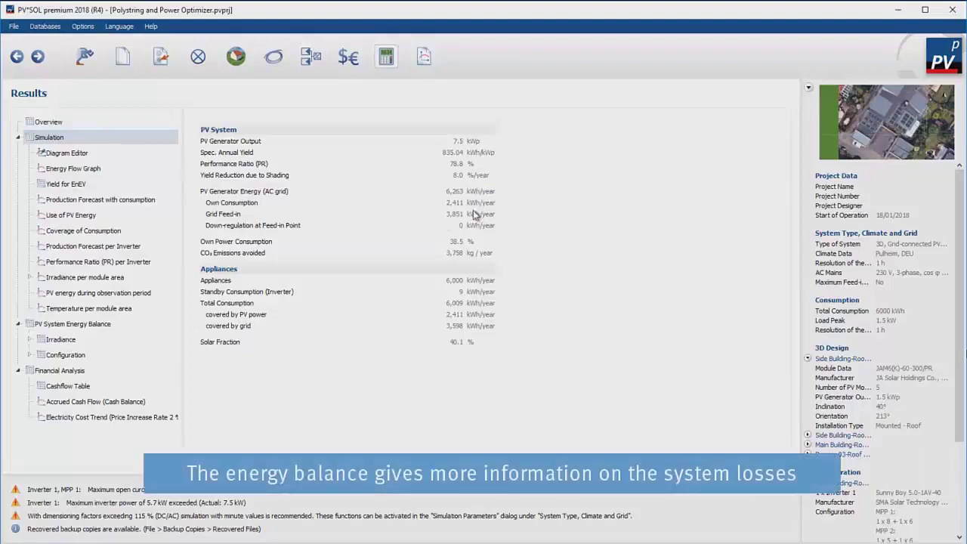
left_click(100, 324)
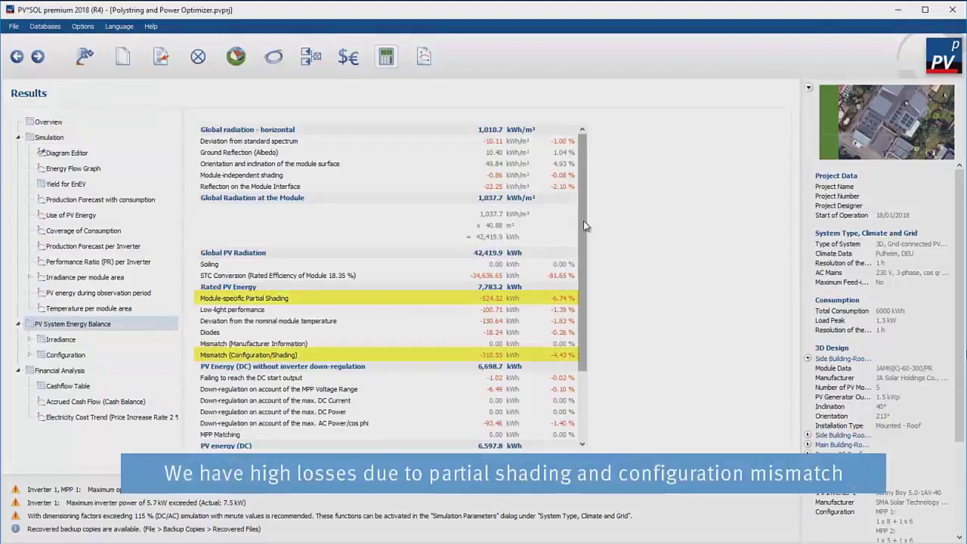
left_click_drag(583, 220, 586, 320)
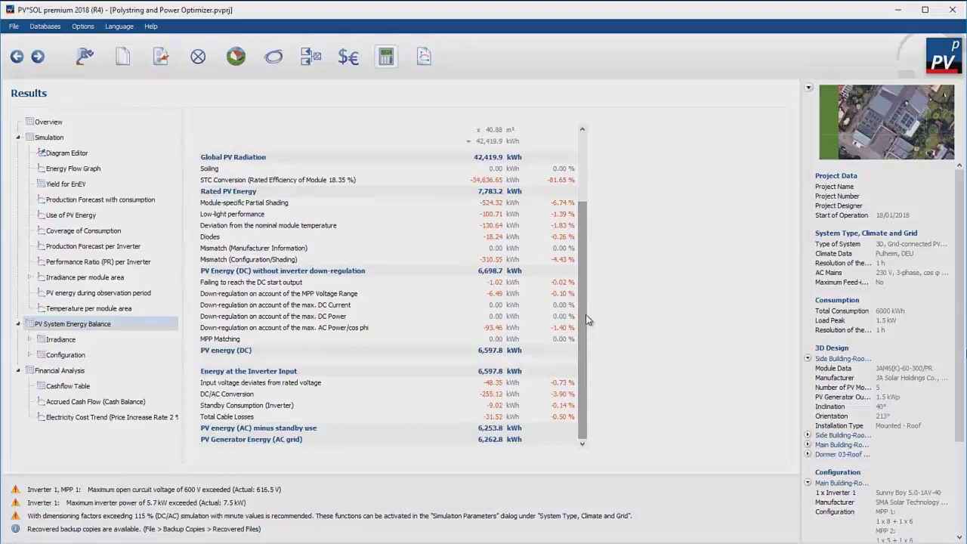
left_click_drag(588, 320, 588, 320)
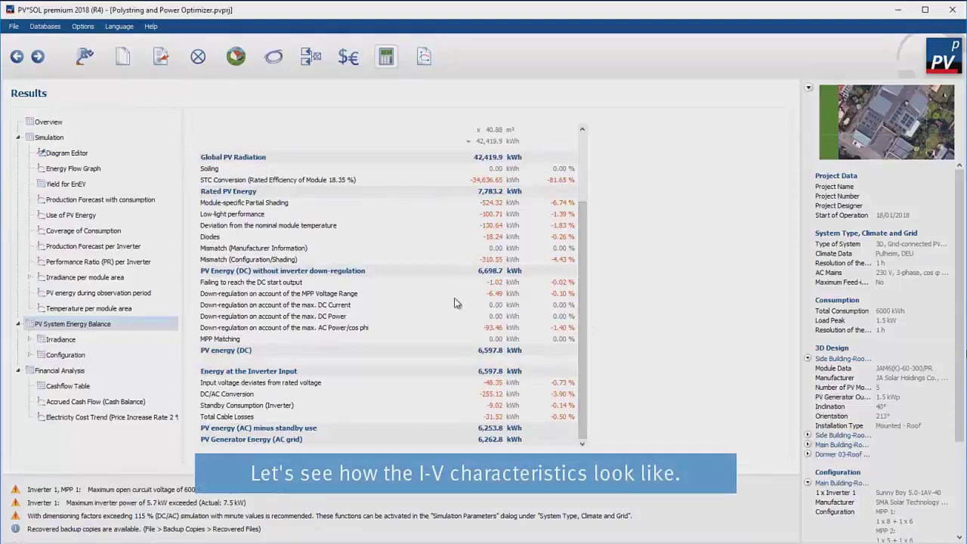
left_click(85, 153)
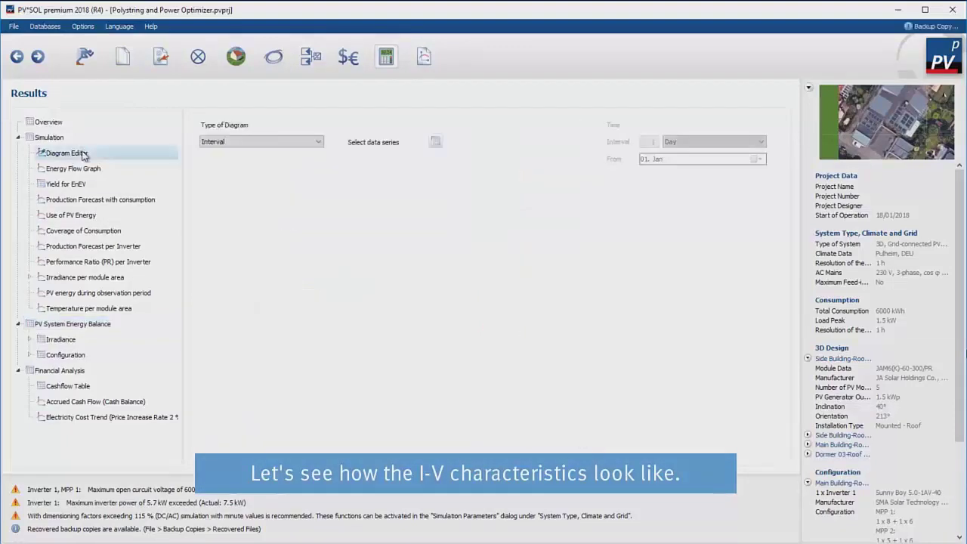
- Switch the diagram type to Characteristics and plot curves for both MPP 1 and MPP 2
left_click(263, 142)
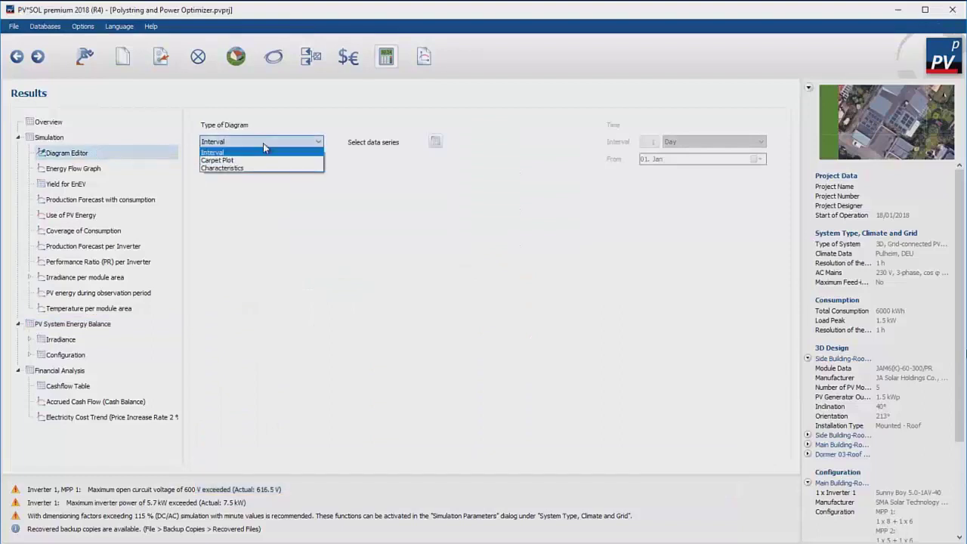
left_click(226, 167)
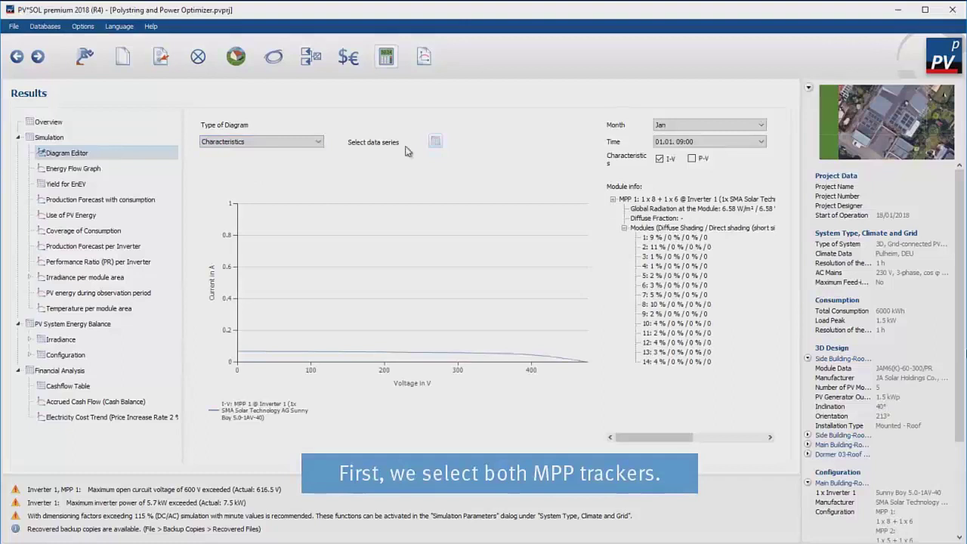
left_click(434, 142)
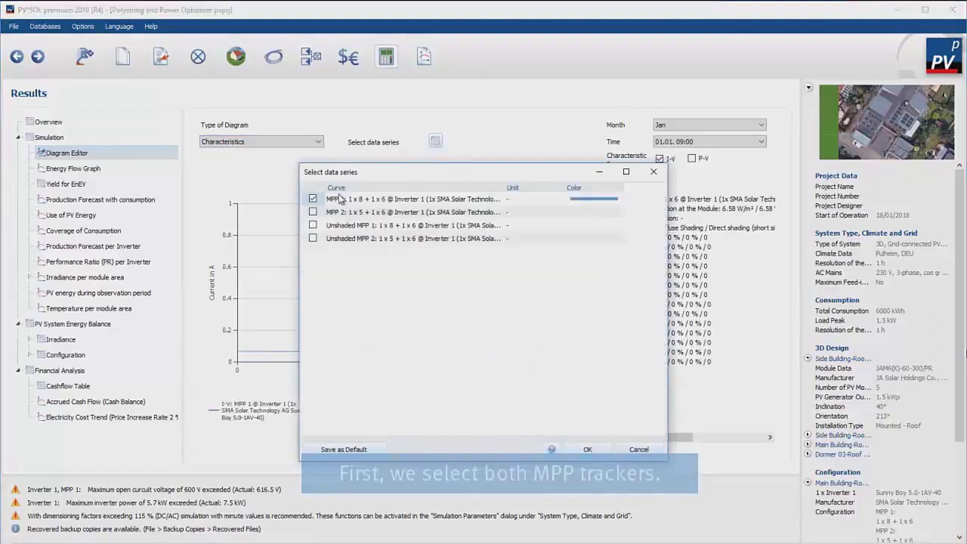
left_click(312, 213)
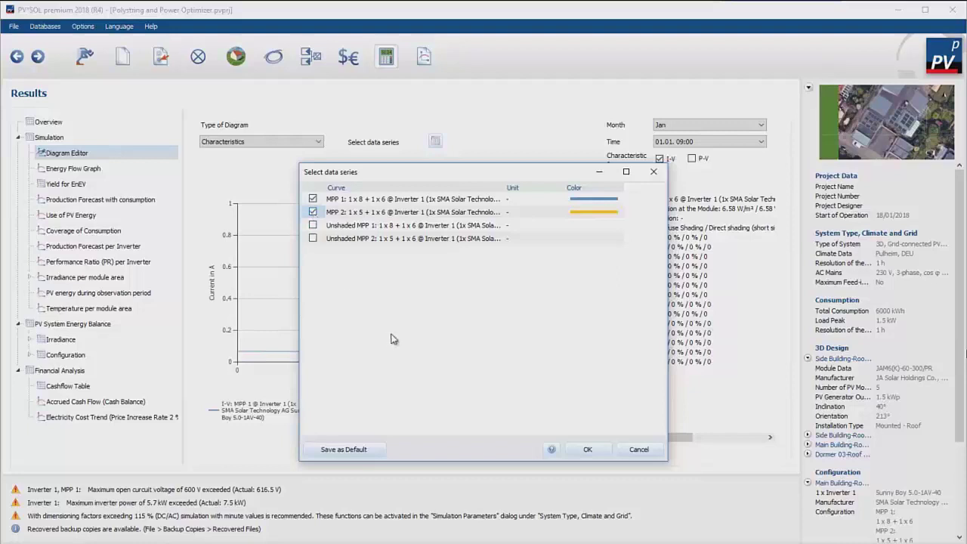
left_click(589, 448)
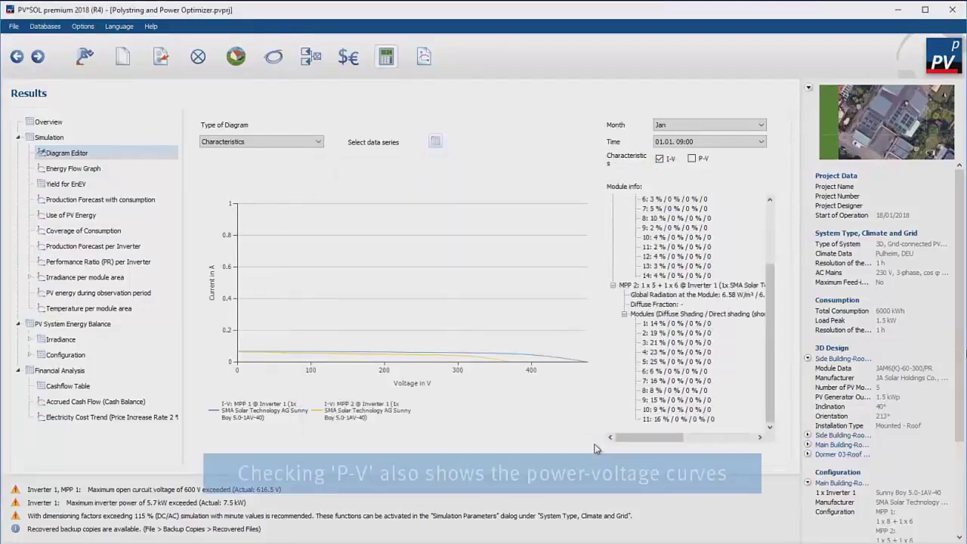
- Add the P-V curves to the diagram and set the month to April
left_click(692, 160)
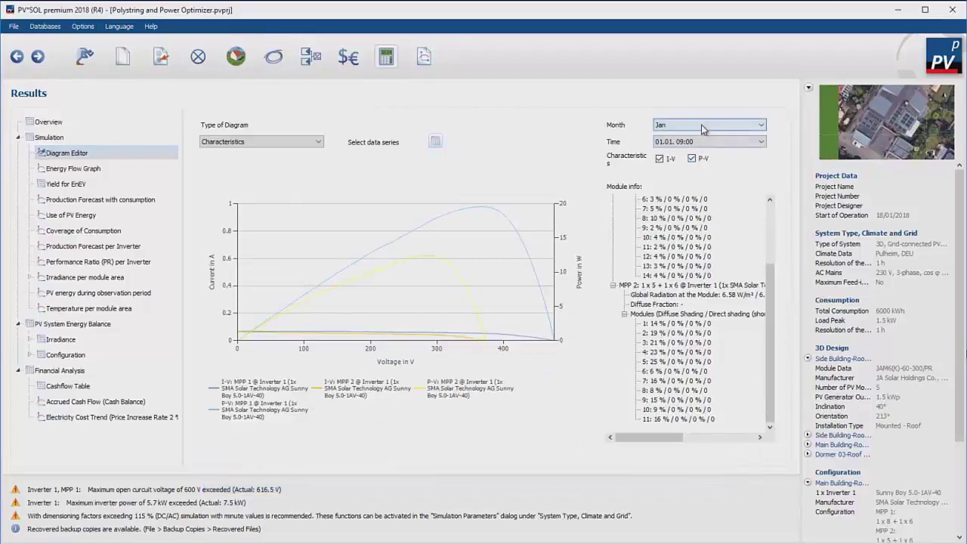
left_click(701, 129)
left_click(702, 160)
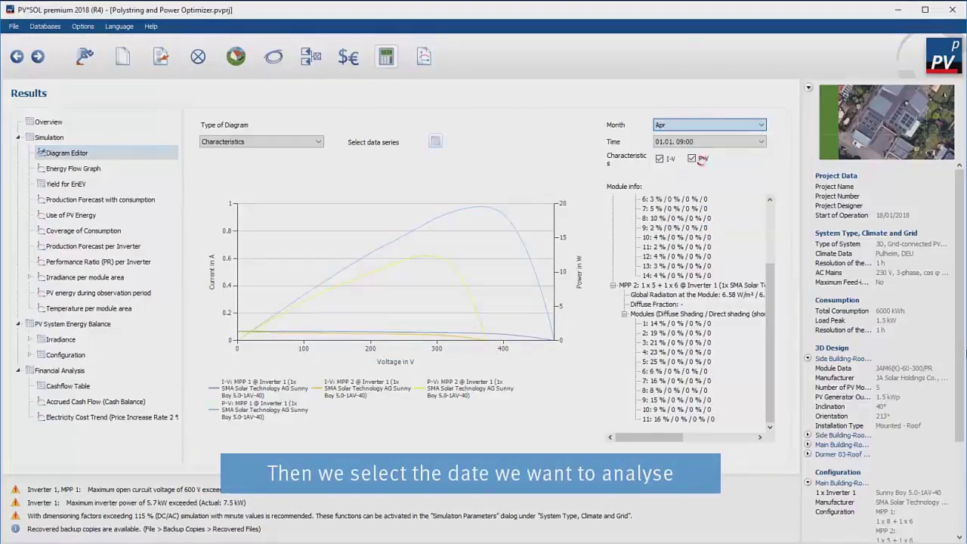
left_click(703, 143)
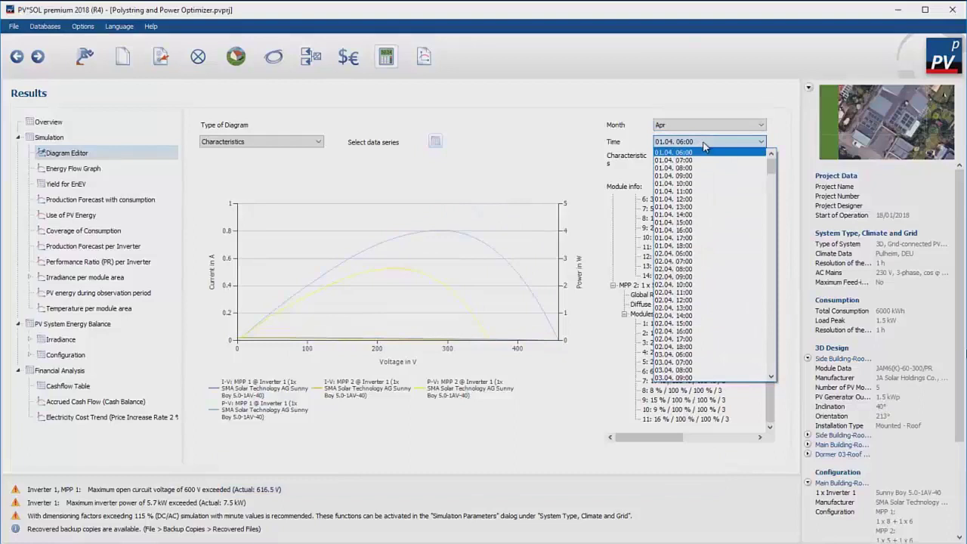
- Step through the April hourly times in the Time list, starting from 07:00 on 1 April
left_click(704, 144)
scroll(704, 143, "down", 1)
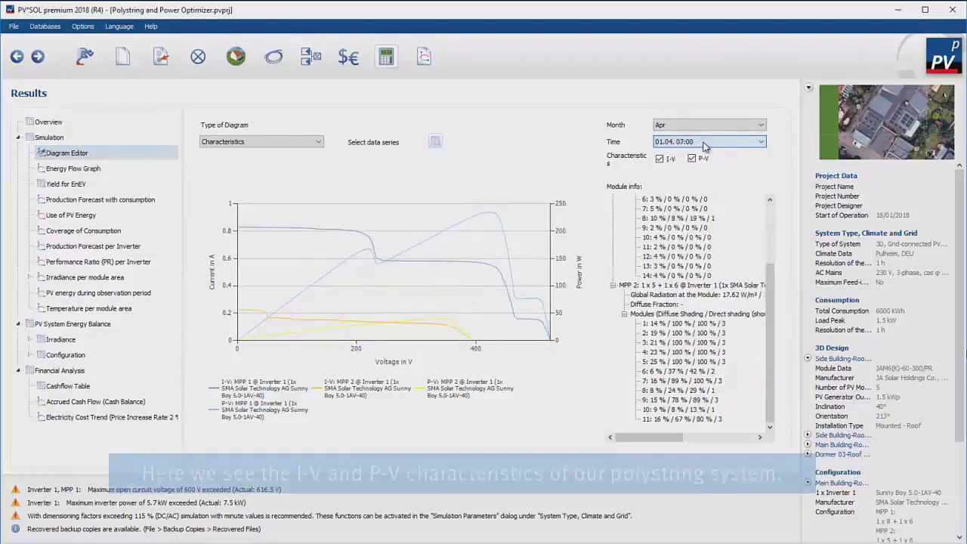
scroll(704, 145, "down", 1)
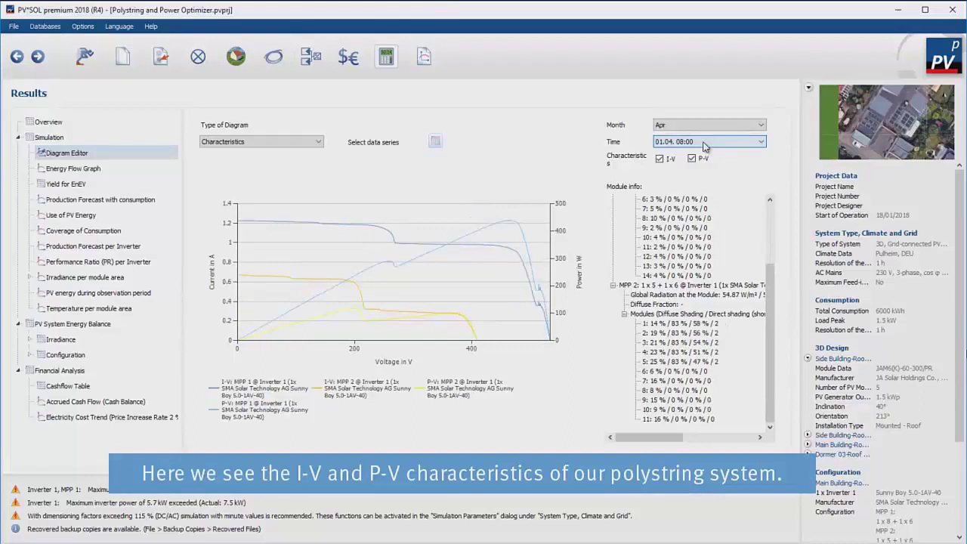
scroll(704, 145, "down", 1)
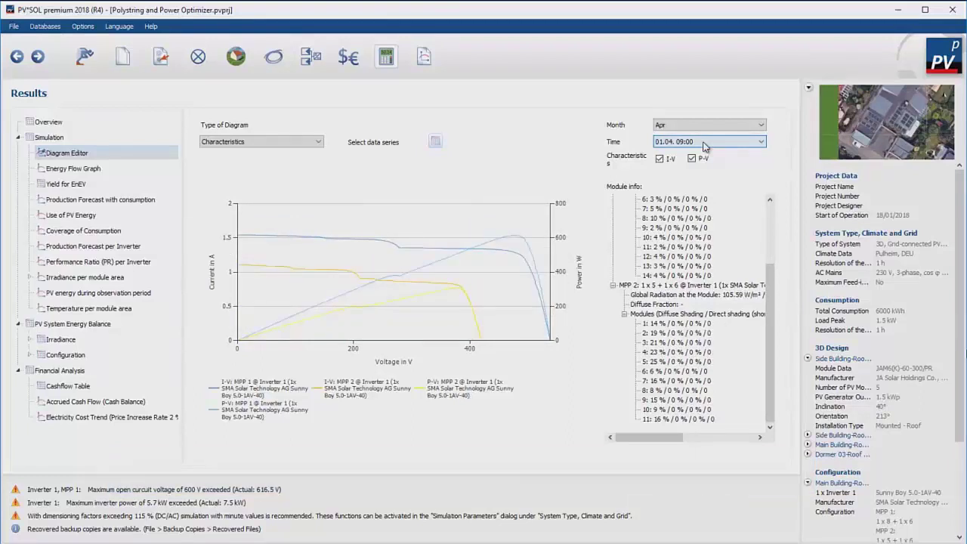
scroll(704, 146, "down", 1)
scroll(704, 146, "down", 1)
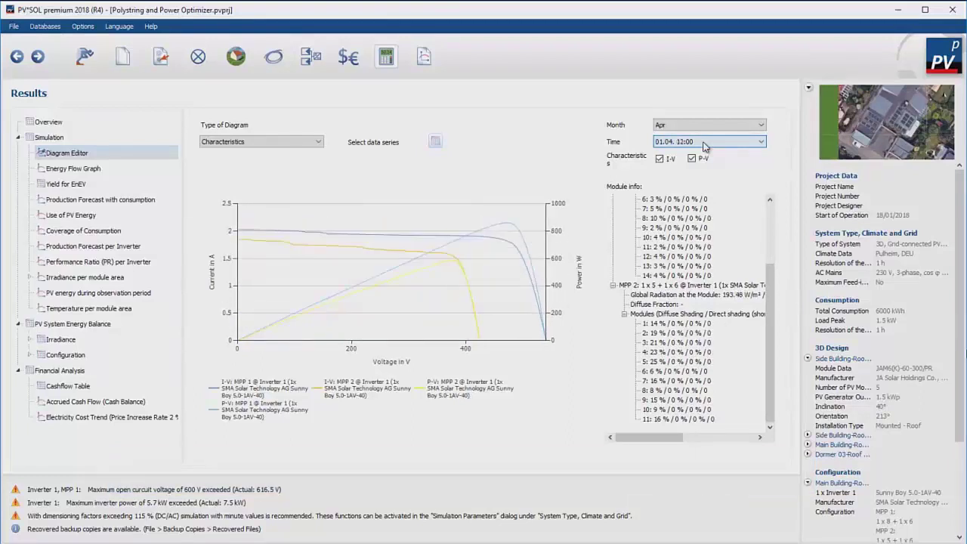
scroll(704, 146, "down", 2)
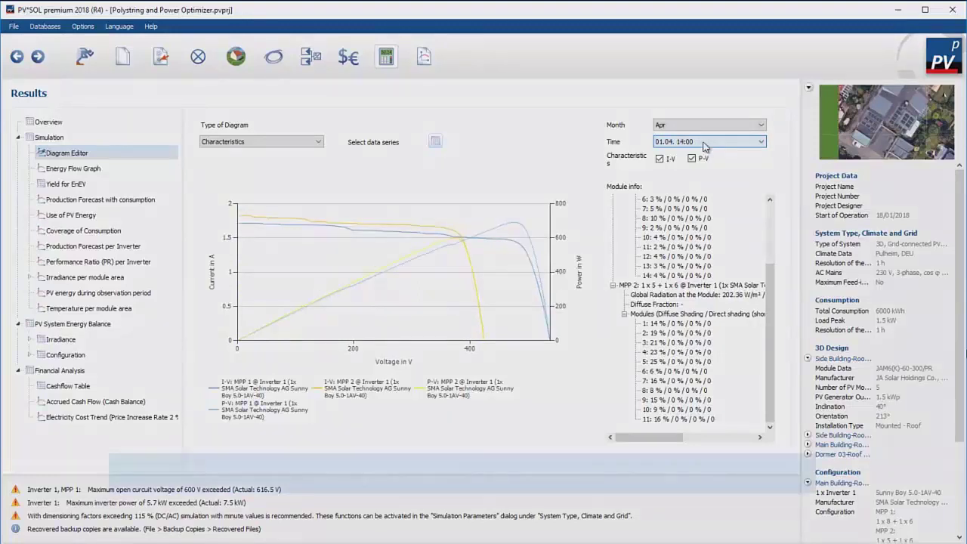
scroll(704, 146, "down", 2)
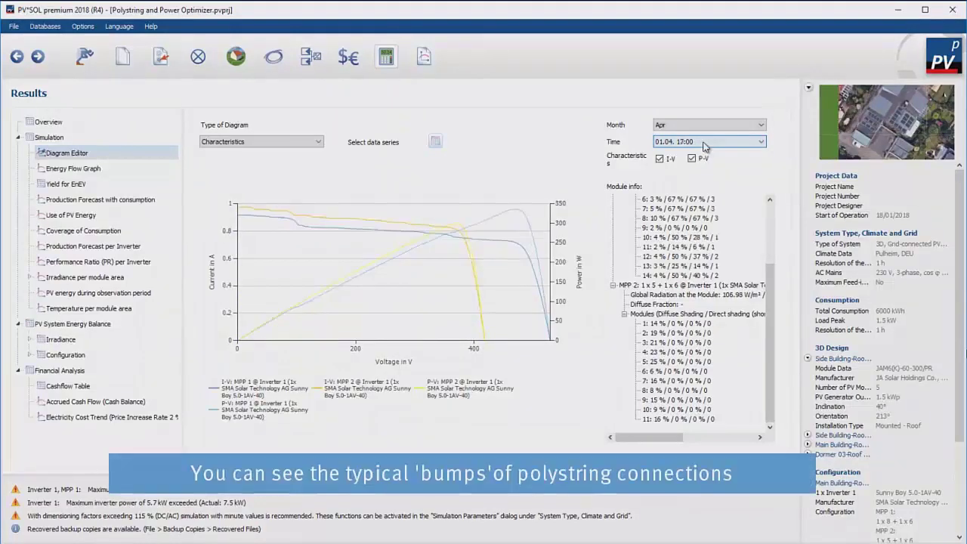
scroll(704, 146, "down", 2)
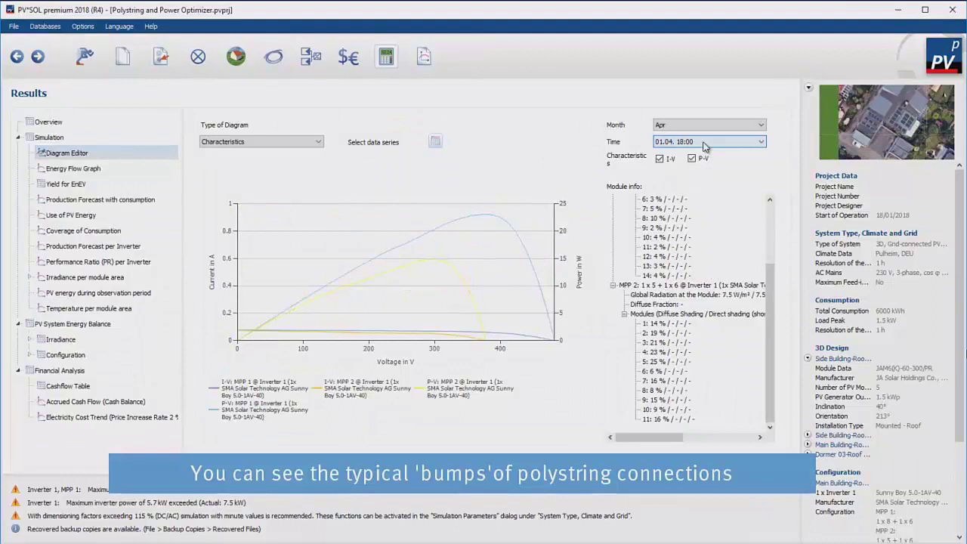
scroll(704, 145, "down", 2)
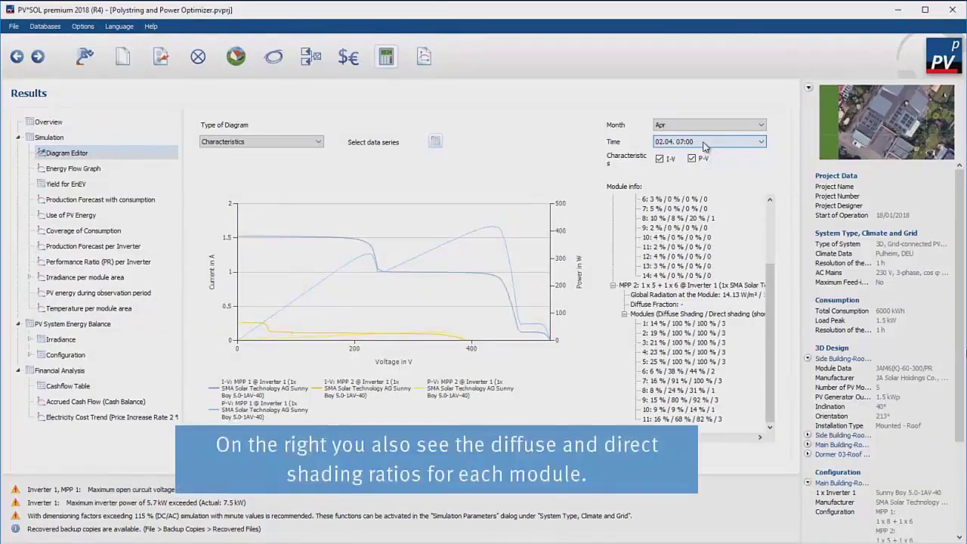
scroll(704, 146, "down", 1)
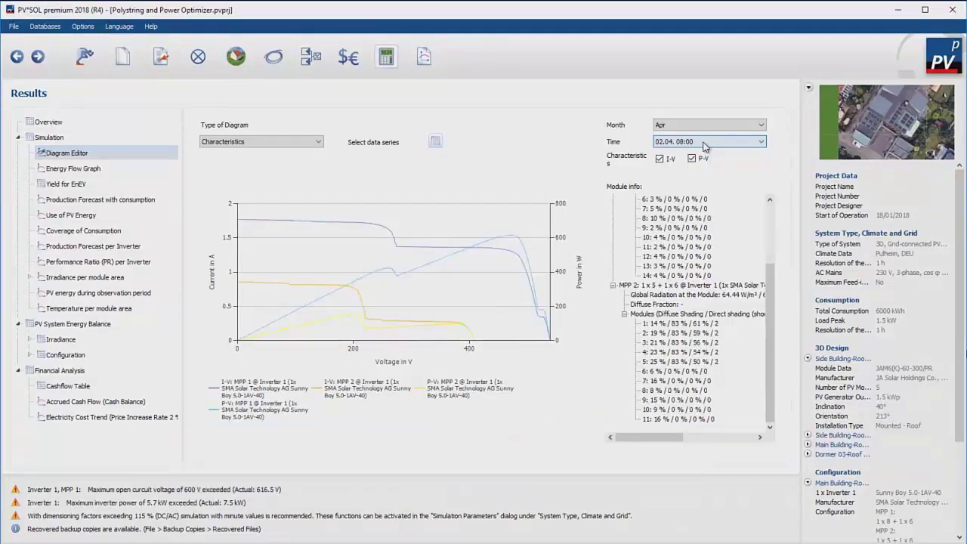
scroll(703, 145, "down", 3)
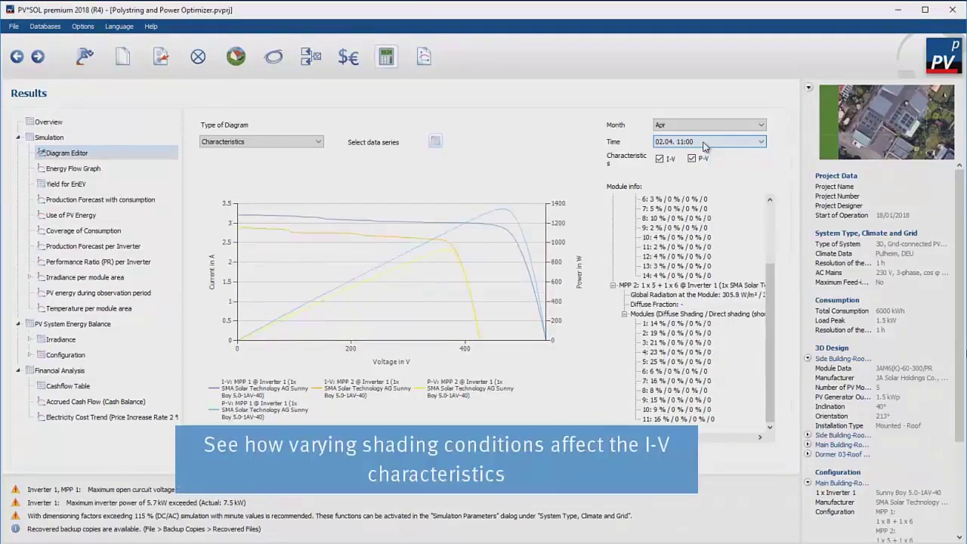
scroll(703, 146, "down", 2)
scroll(704, 146, "down", 2)
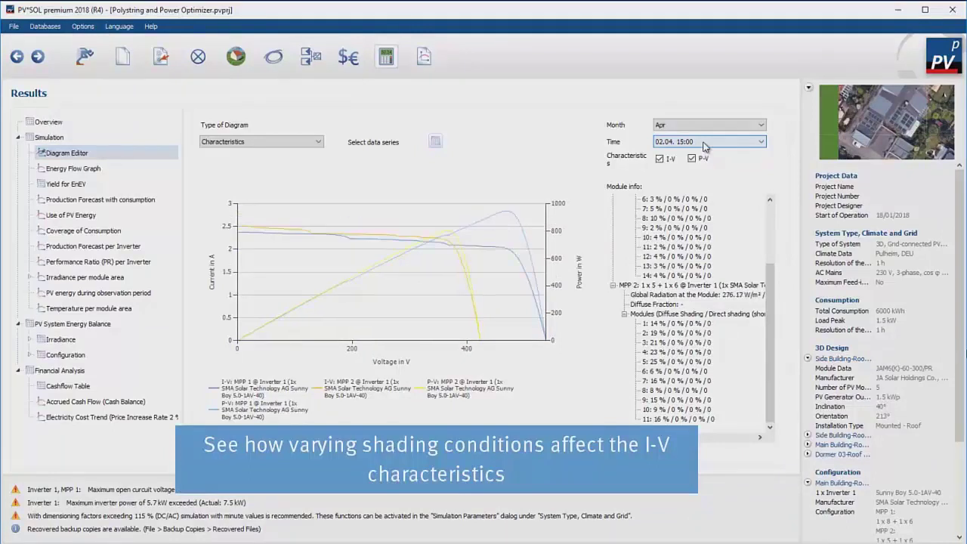
scroll(703, 146, "down", 4)
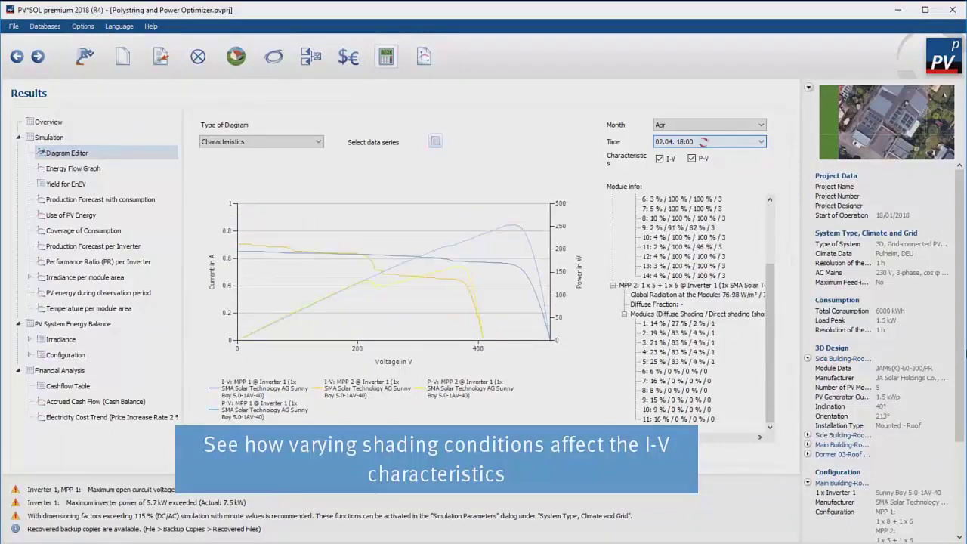
scroll(704, 146, "down", 2)
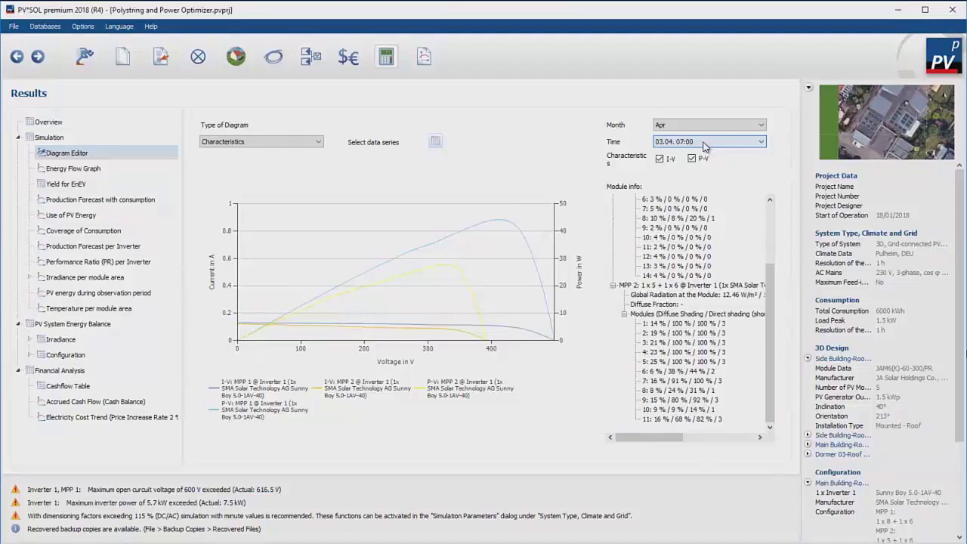
scroll(704, 146, "down", 1)
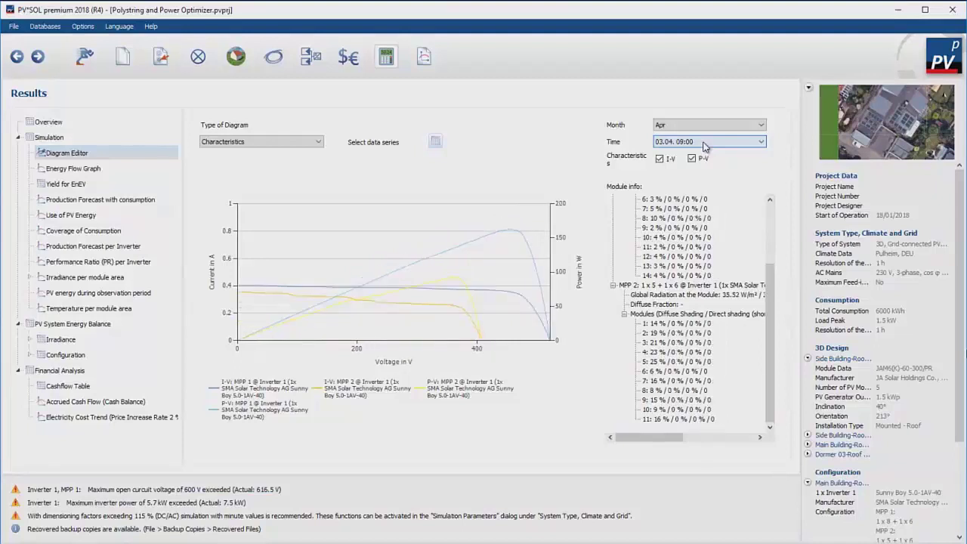
- Hide the P-V curves and show only I-V curves for 03.04. at 11:00
left_click(691, 158)
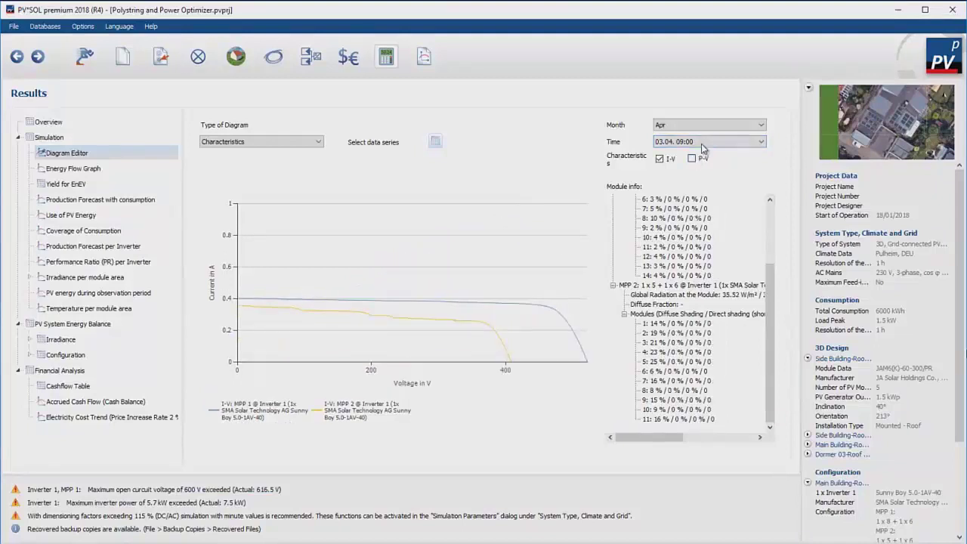
left_click(704, 144)
left_click(702, 167)
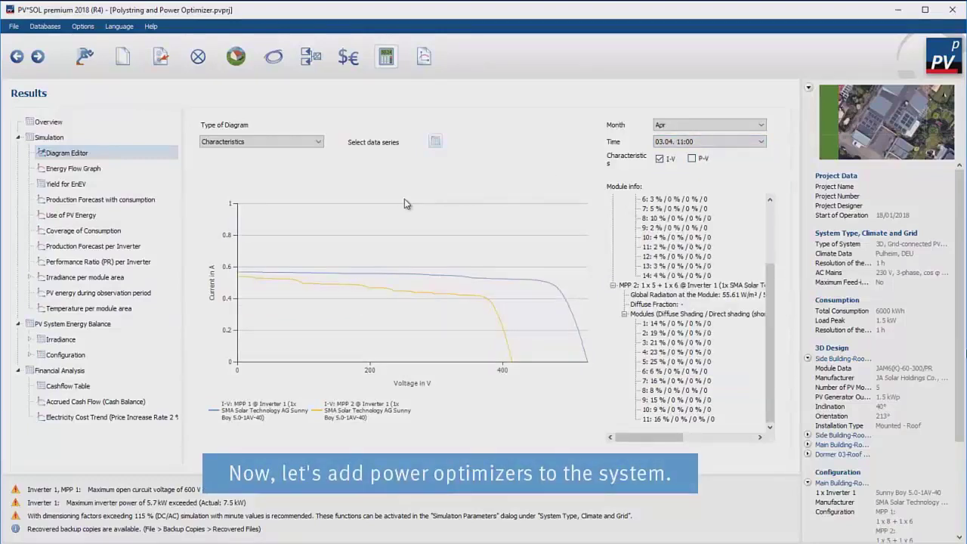
- Open the 3D visualization's module configuration and select System 1 to show its module layout
left_click(232, 63)
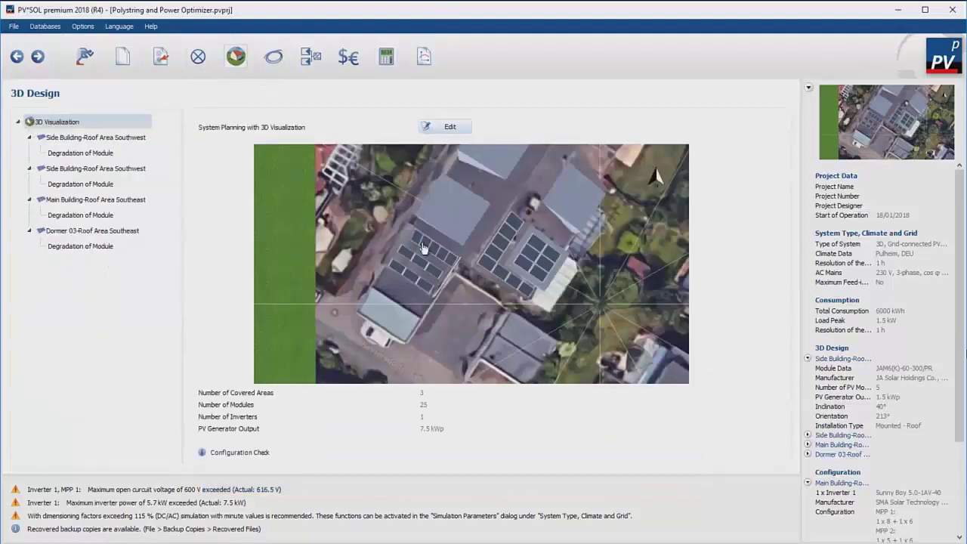
left_click(423, 248)
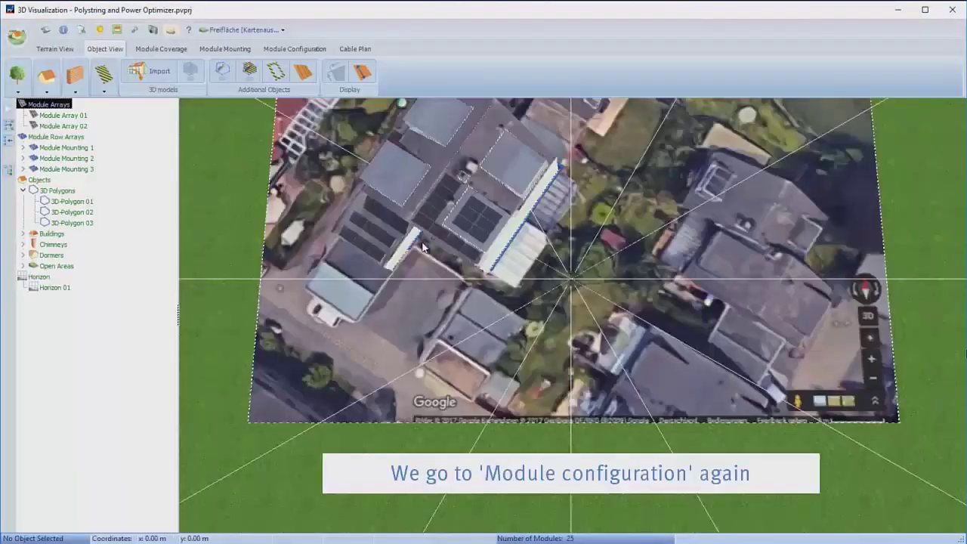
left_click(298, 48)
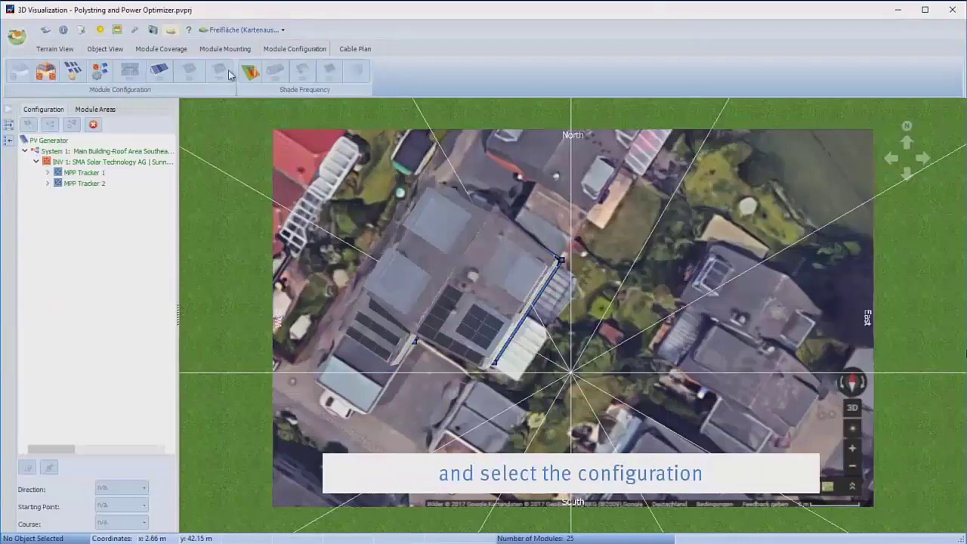
left_click(104, 151)
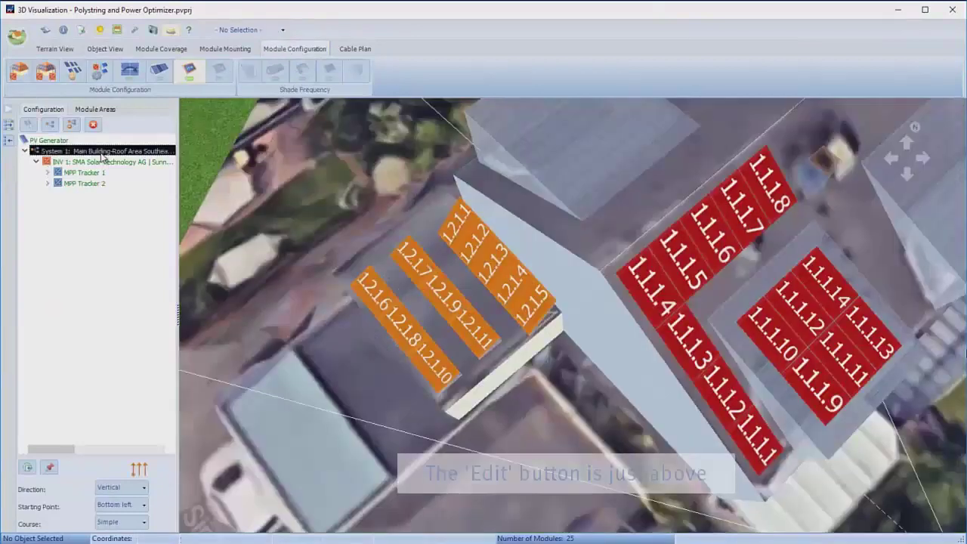
- Add P300 EU-APAC power optimizers and switch the inverter to a SolarEdge SE5K
left_click(51, 125)
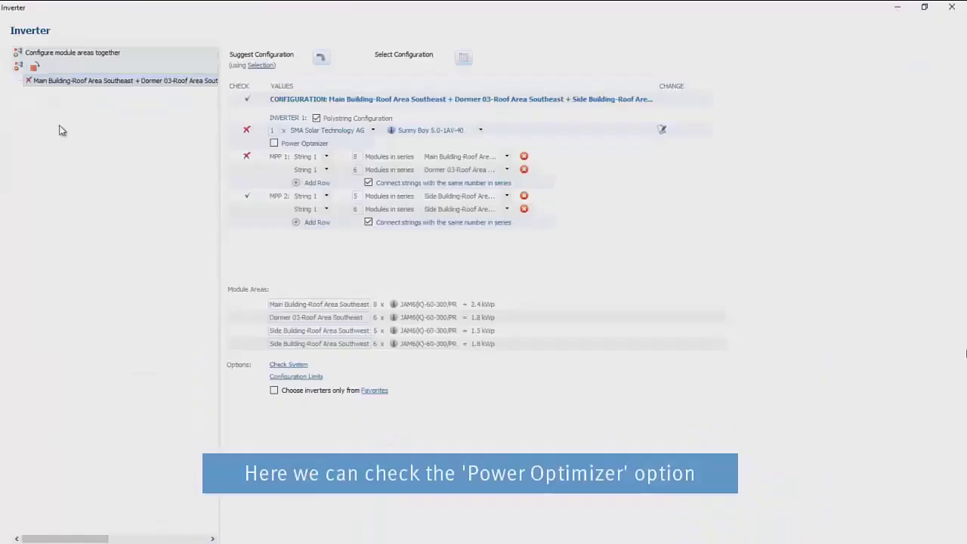
left_click(274, 143)
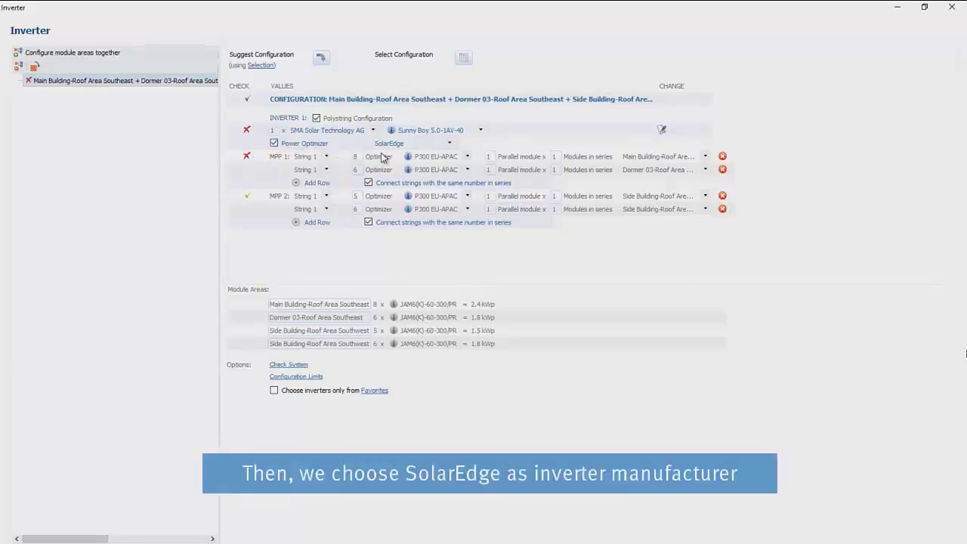
left_click(373, 130)
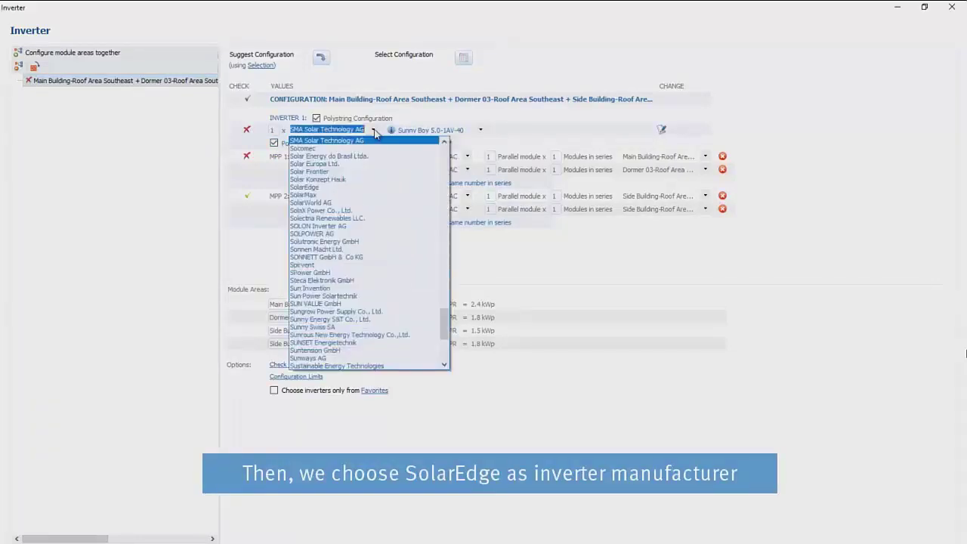
type("sol")
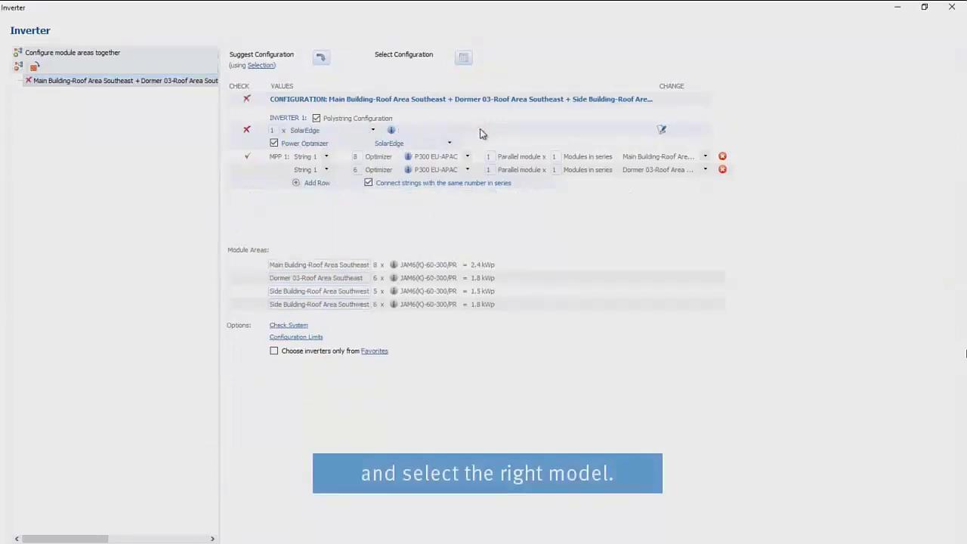
left_click(480, 130)
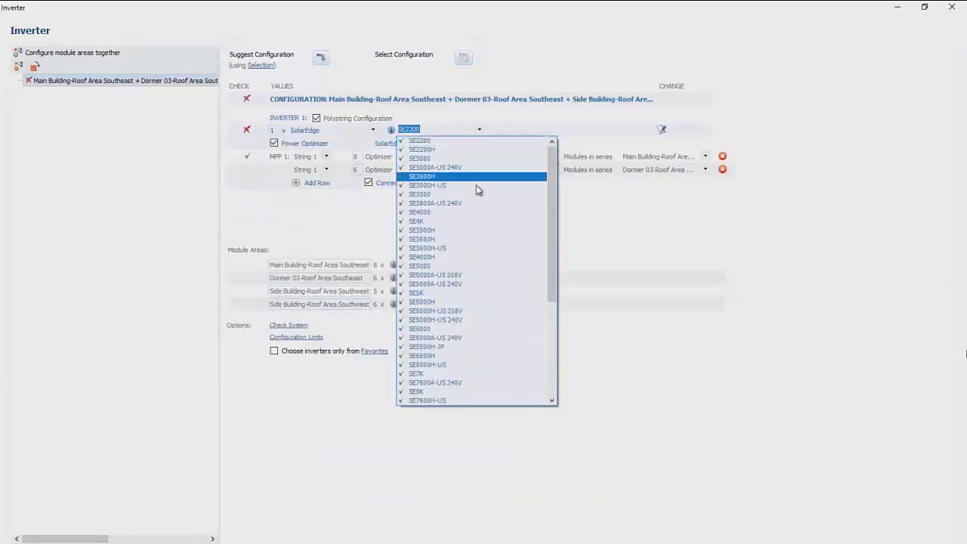
left_click(475, 293)
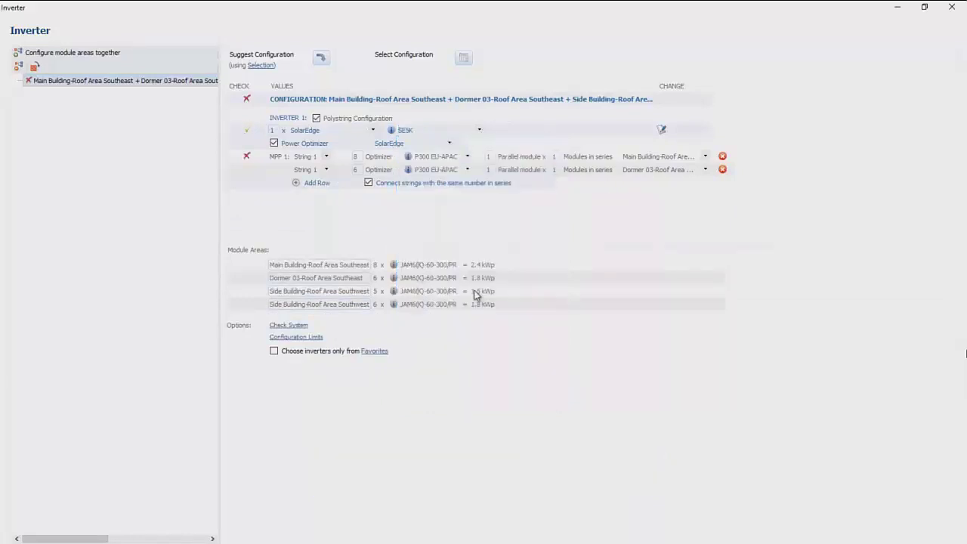
- Add two more rows on MPP 1 and assign both to String 1
left_click(322, 184)
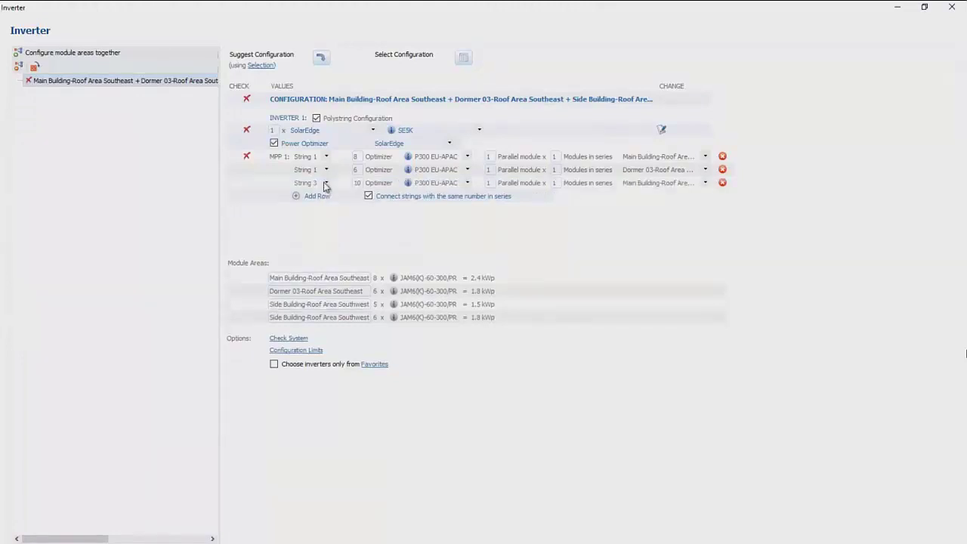
left_click(322, 199)
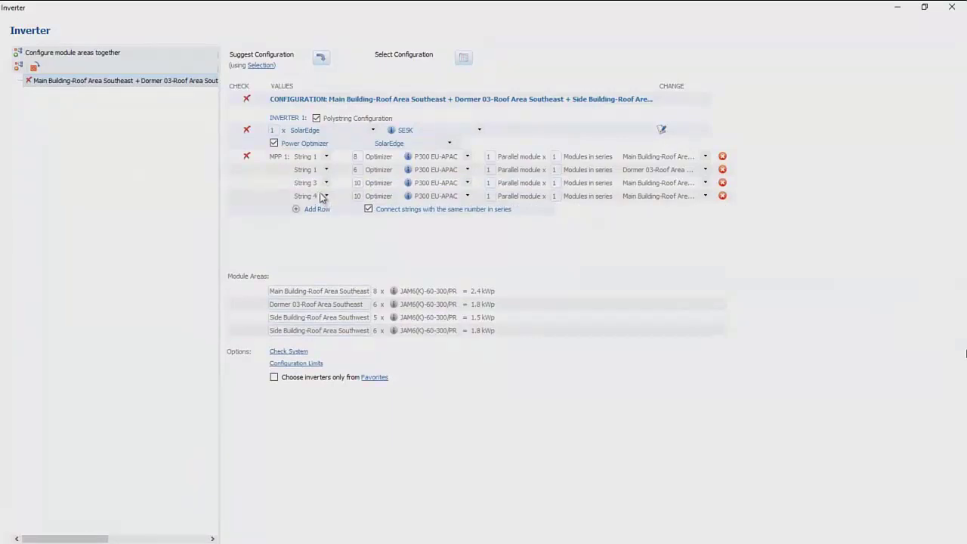
left_click(325, 183)
left_click(325, 193)
left_click(326, 196)
left_click(317, 204)
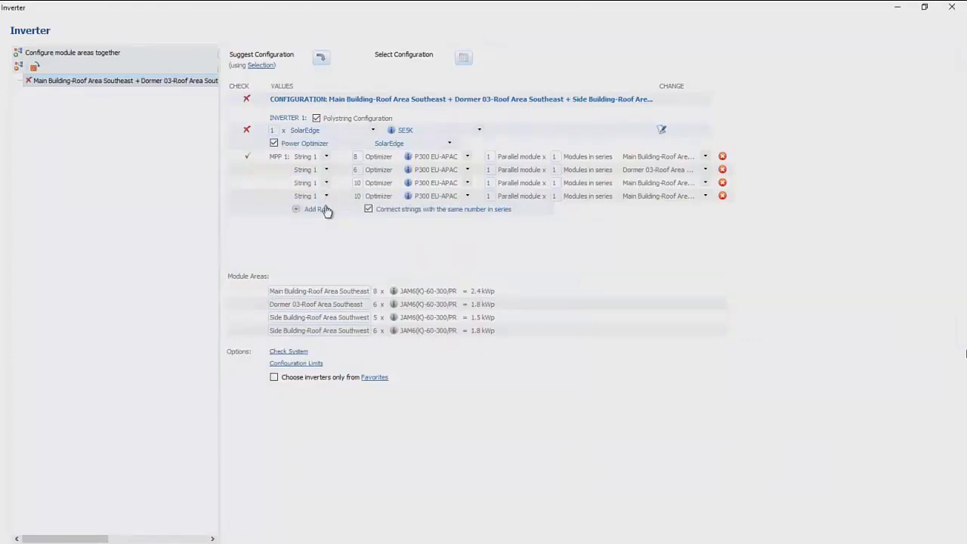
- Give the new rows 5 and 6 modules on the Side Building-Roof Area Southwest areas
double_click(357, 183)
type("5")
type("6")
left_click(705, 182)
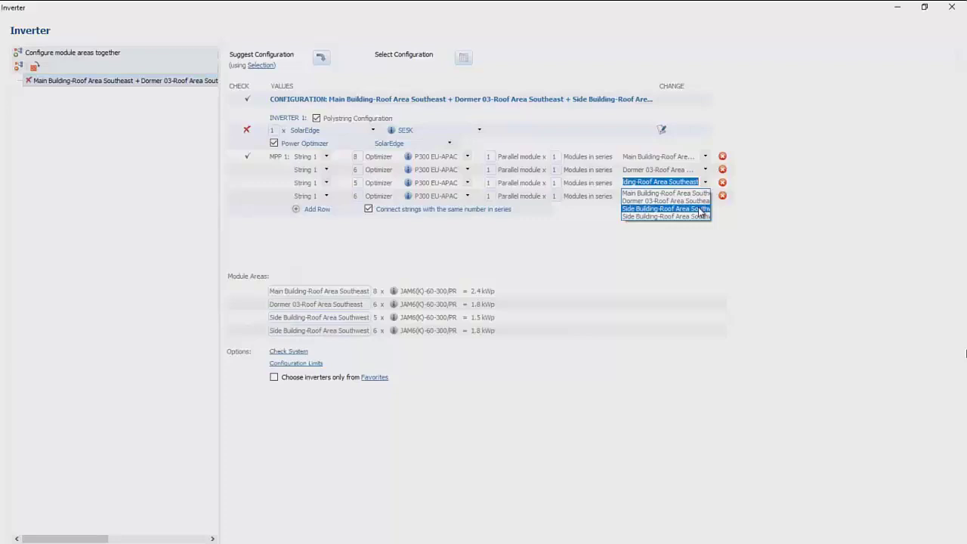
left_click(701, 209)
left_click(704, 196)
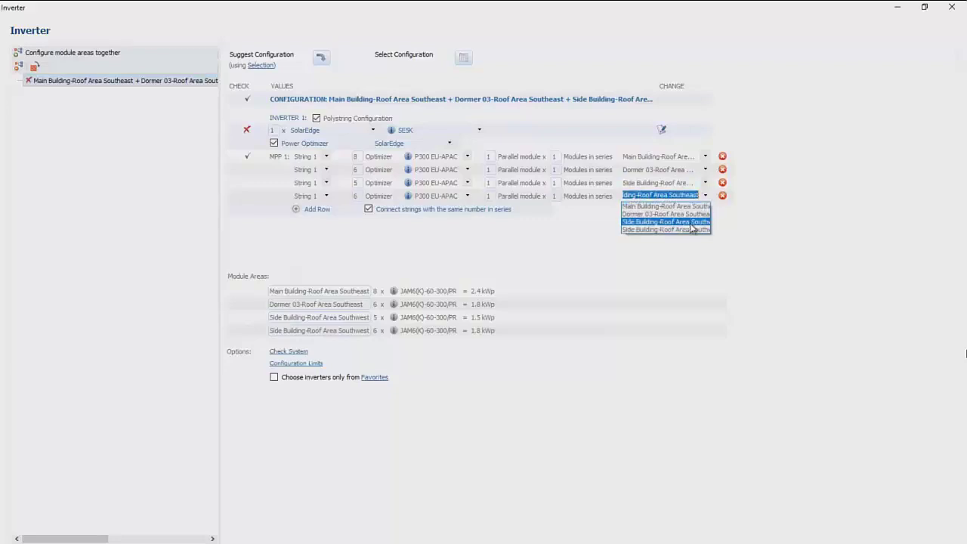
left_click(691, 228)
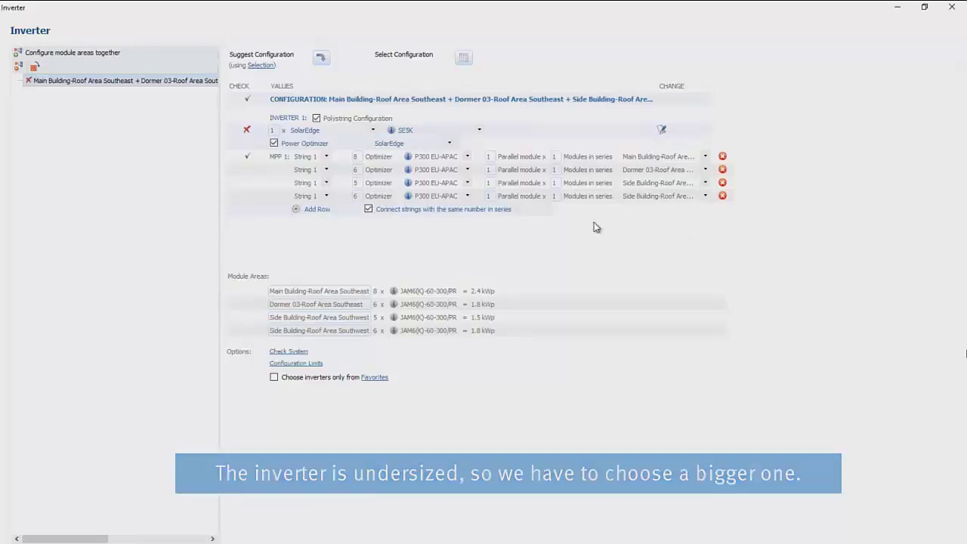
- Switch to a SolarEdge SE7K, check the four part strings, and adopt the configuration
left_click(479, 130)
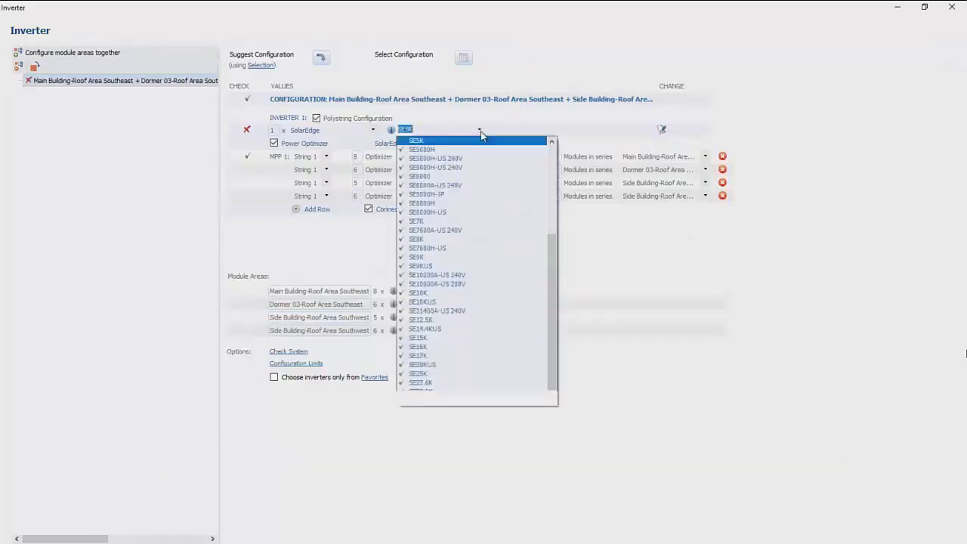
left_click(476, 220)
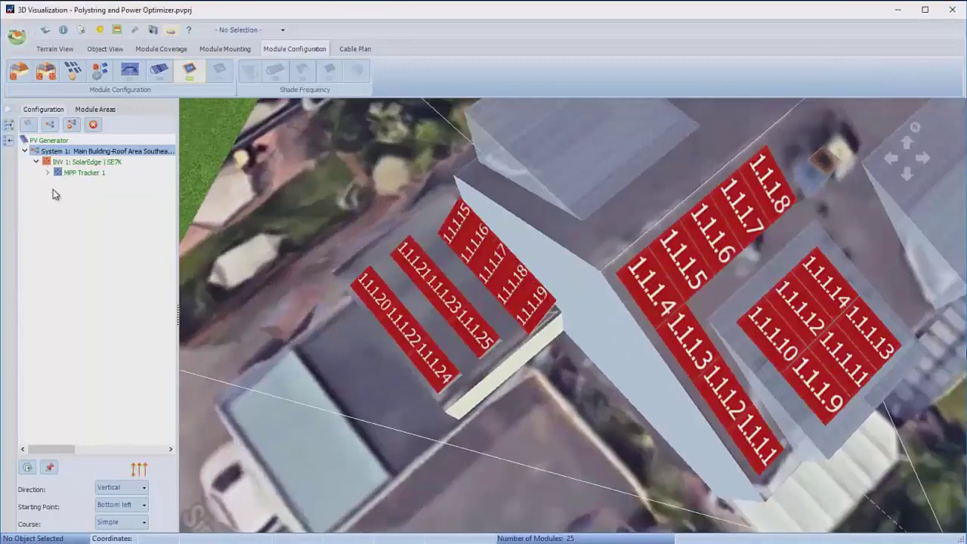
left_click(47, 172)
left_click(59, 183)
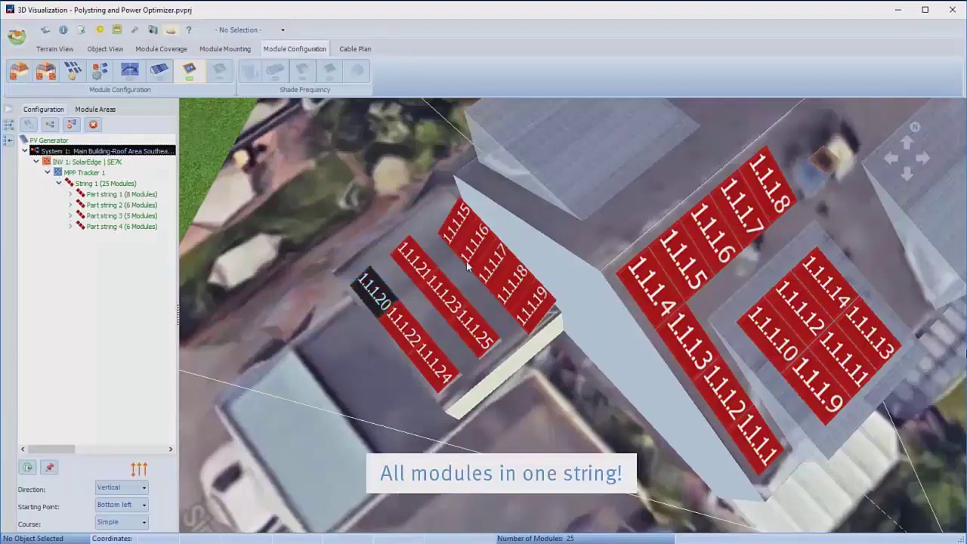
left_click(953, 9)
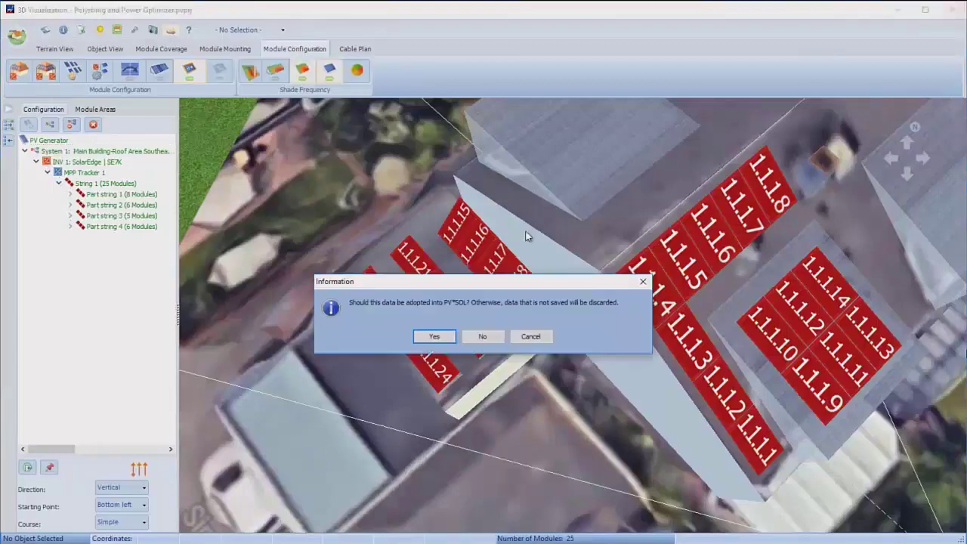
left_click(428, 335)
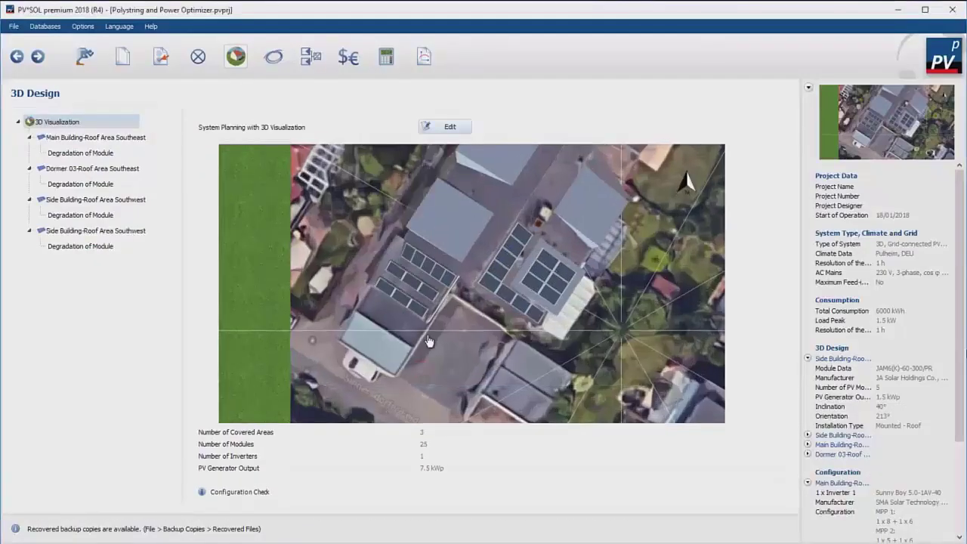
- Re-run the simulation and show the summary: 6,497 kWh/year PV energy, 81.8 % performance ratio
left_click(385, 65)
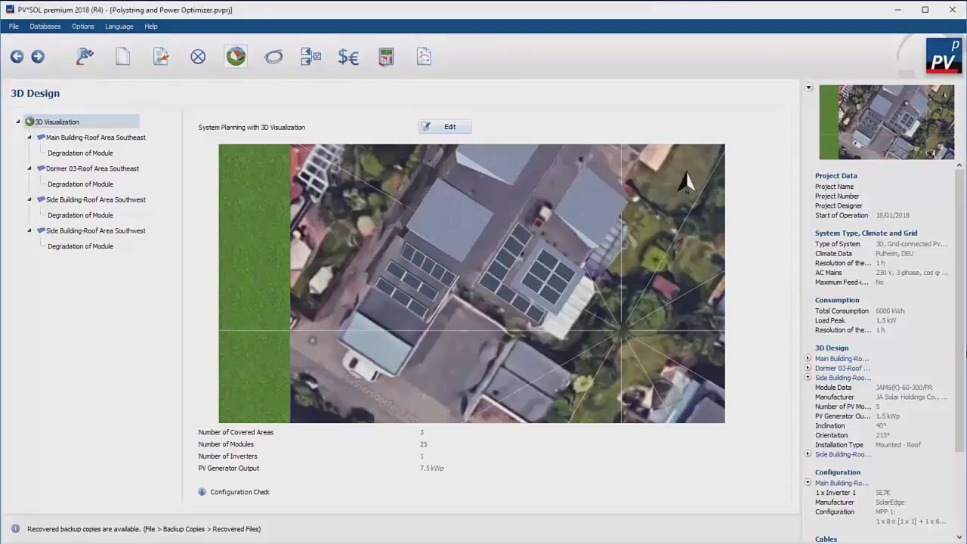
left_click(385, 60)
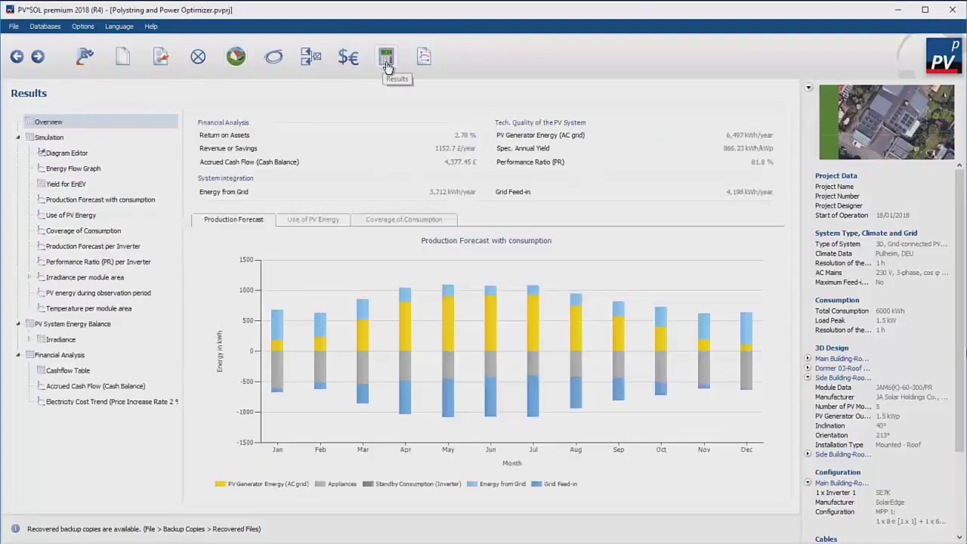
left_click(116, 141)
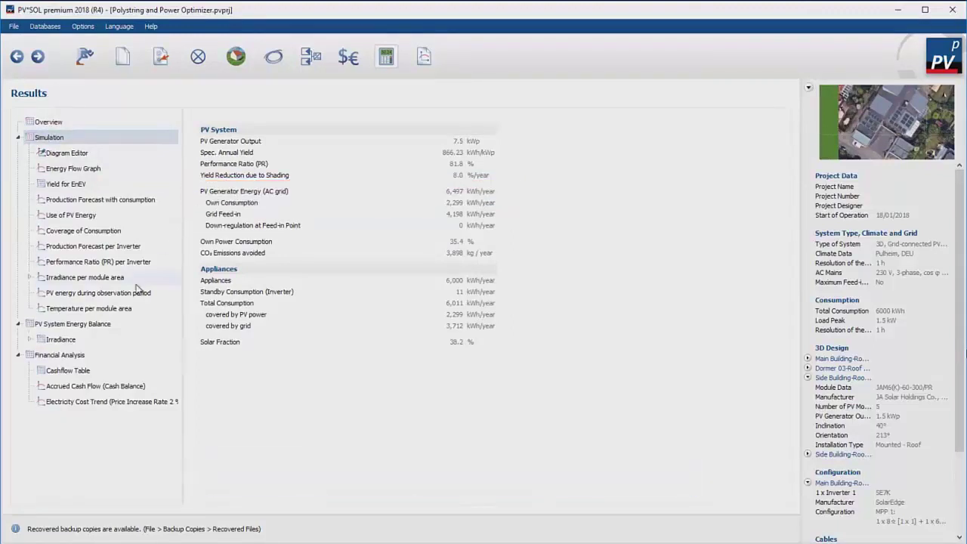
- Show the energy balance table down to 1.57 % optimizer losses and 6,496.7 kWh AC grid energy
left_click(112, 326)
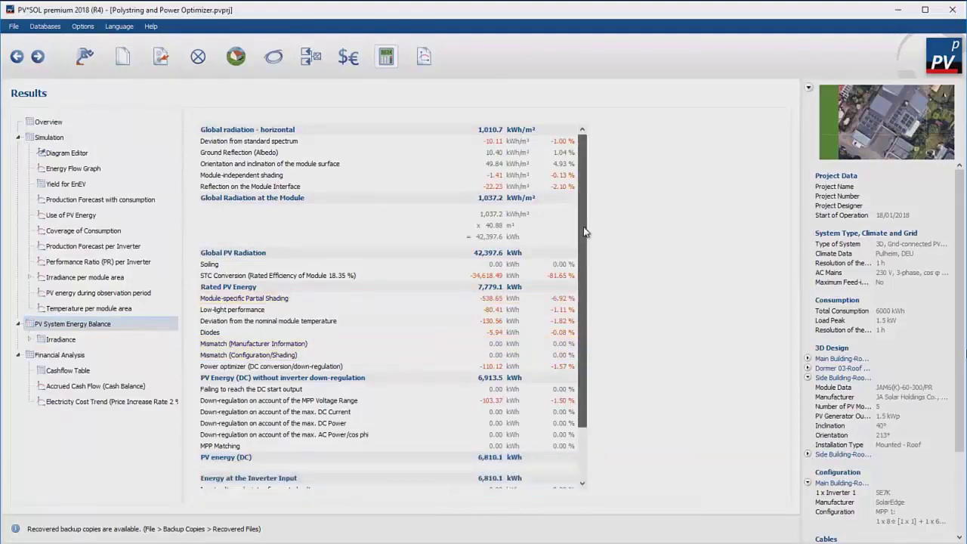
left_click_drag(582, 230, 582, 281)
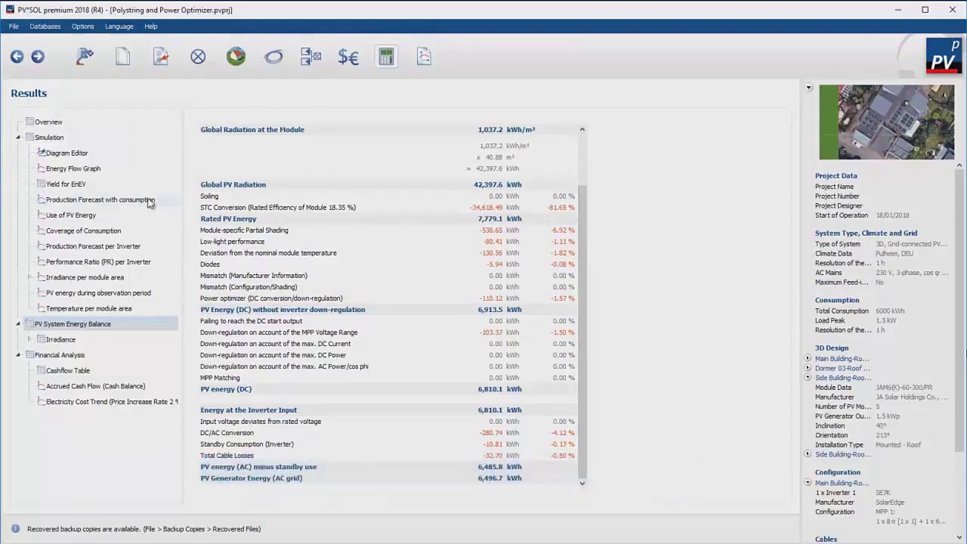
- Set the Diagram Editor to Characteristics and add the Unshaded MPP data series
left_click(104, 156)
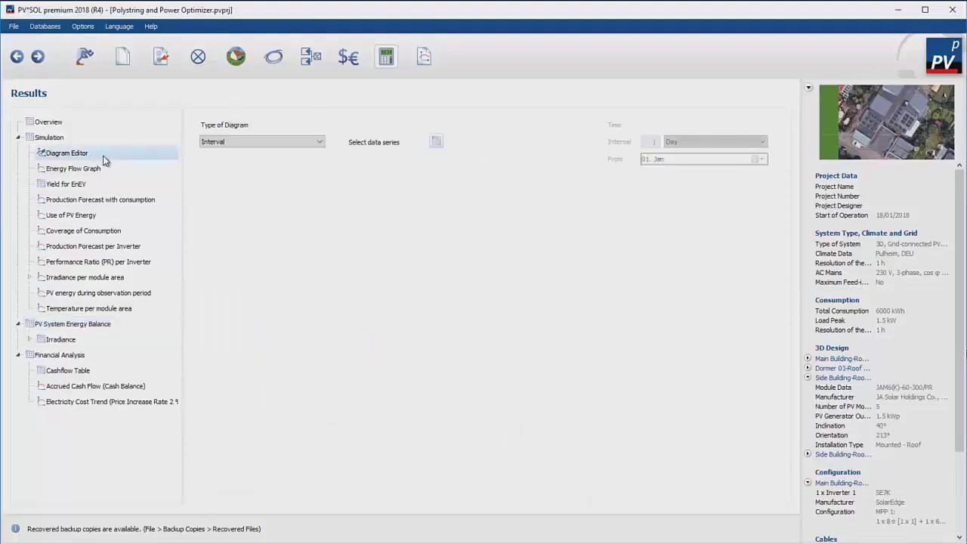
left_click(257, 143)
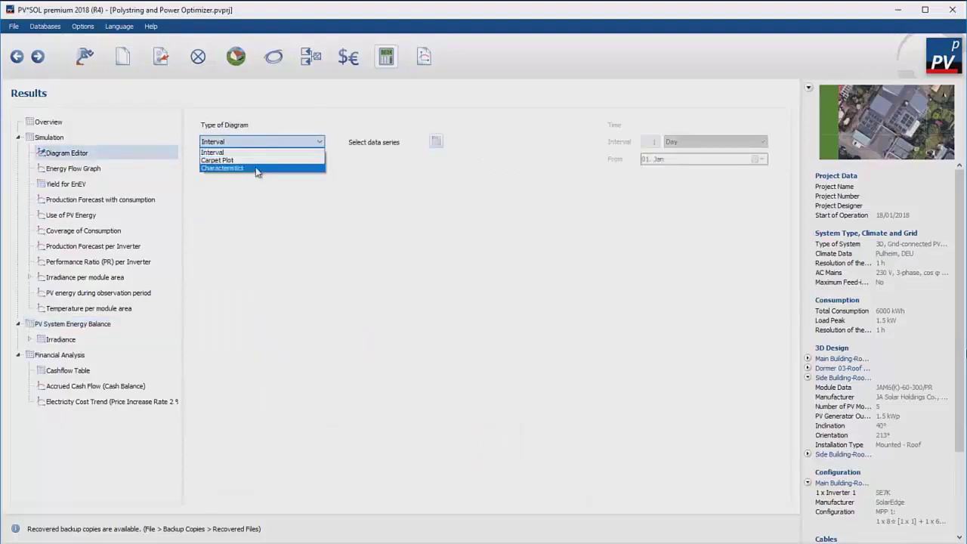
left_click(256, 168)
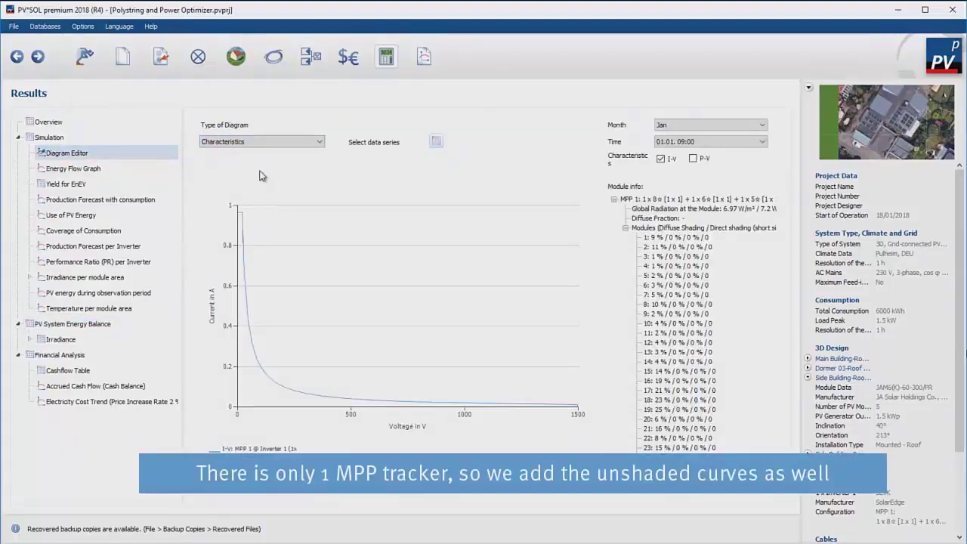
left_click(436, 143)
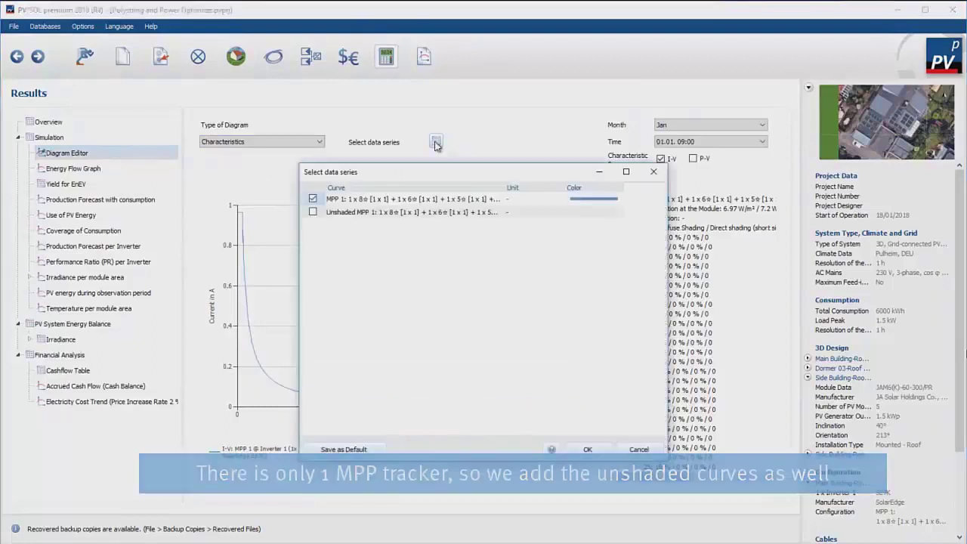
left_click(312, 212)
left_click(595, 451)
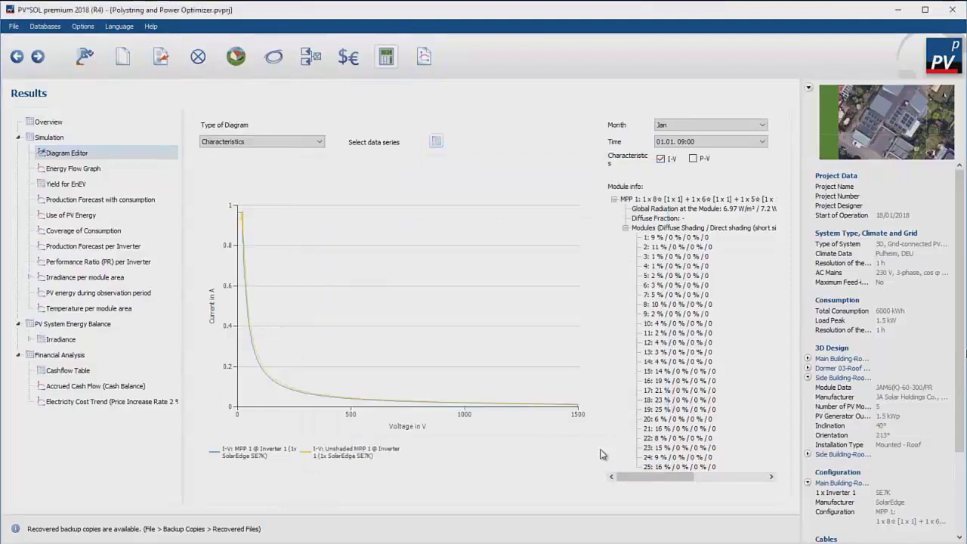
- Show the characteristic curves for April, at 01.04. 12:00
left_click(714, 125)
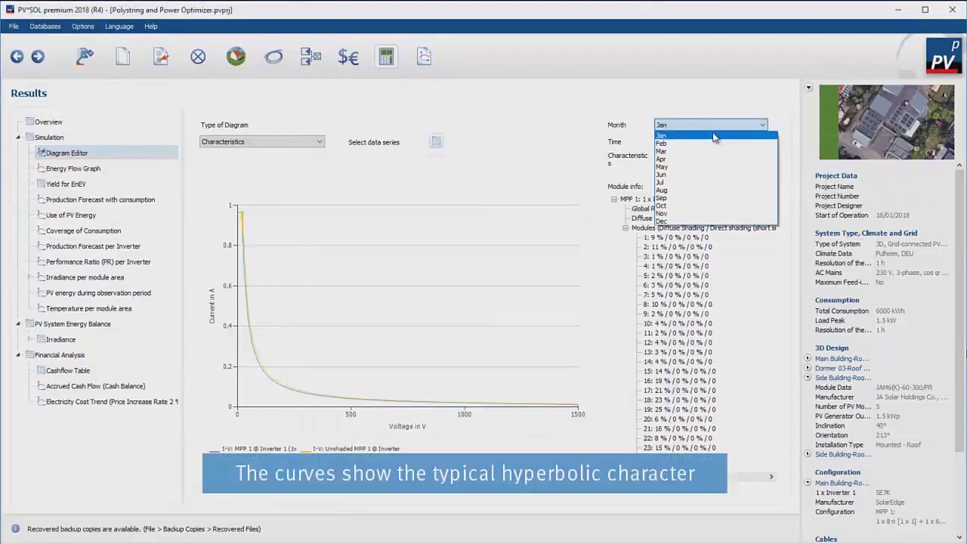
left_click(710, 158)
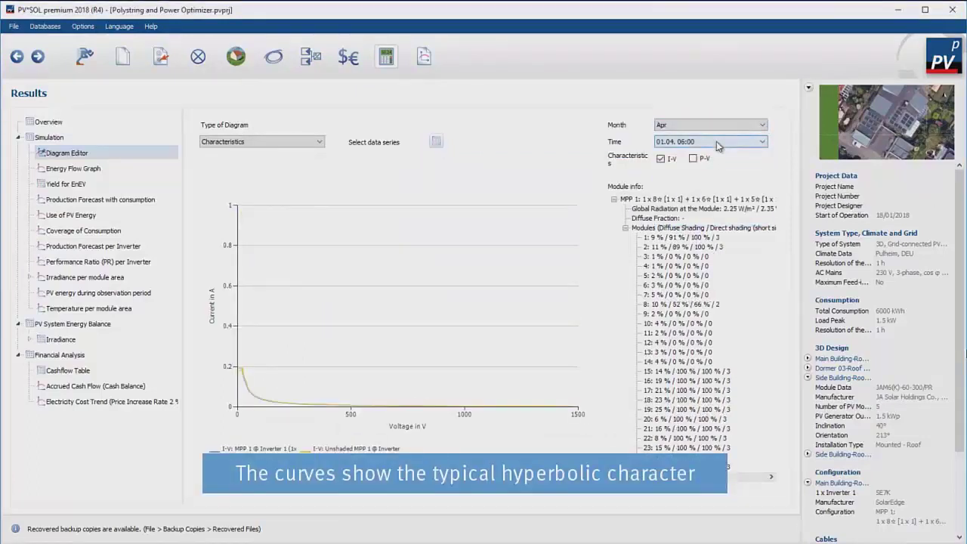
scroll(716, 141, "down", 3)
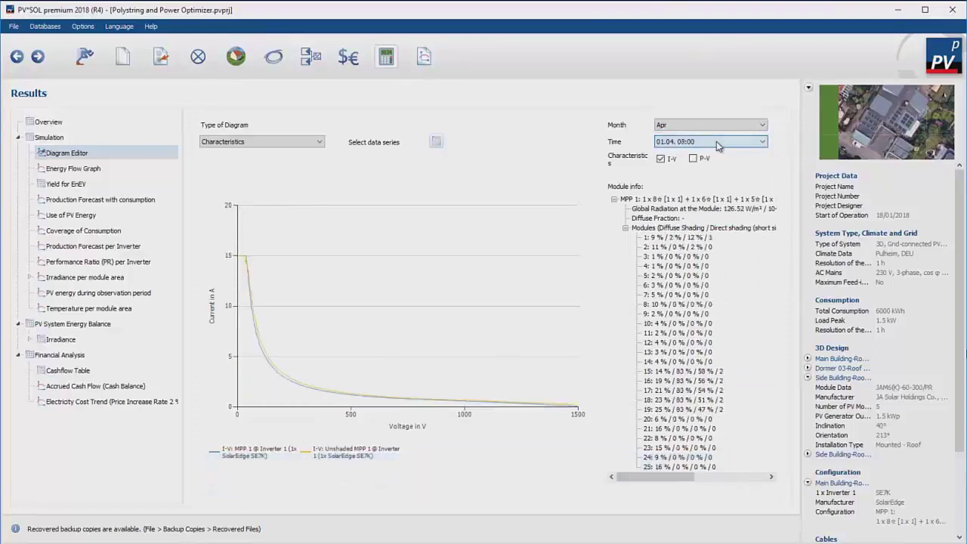
scroll(716, 141, "down", 2)
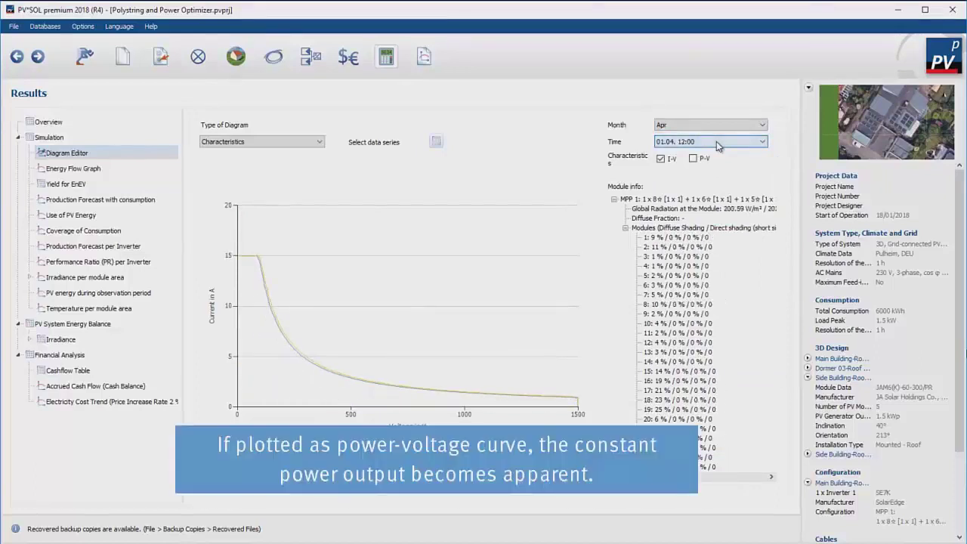
- Add the P-V curves and switch to an afternoon time on 1 April
left_click(693, 159)
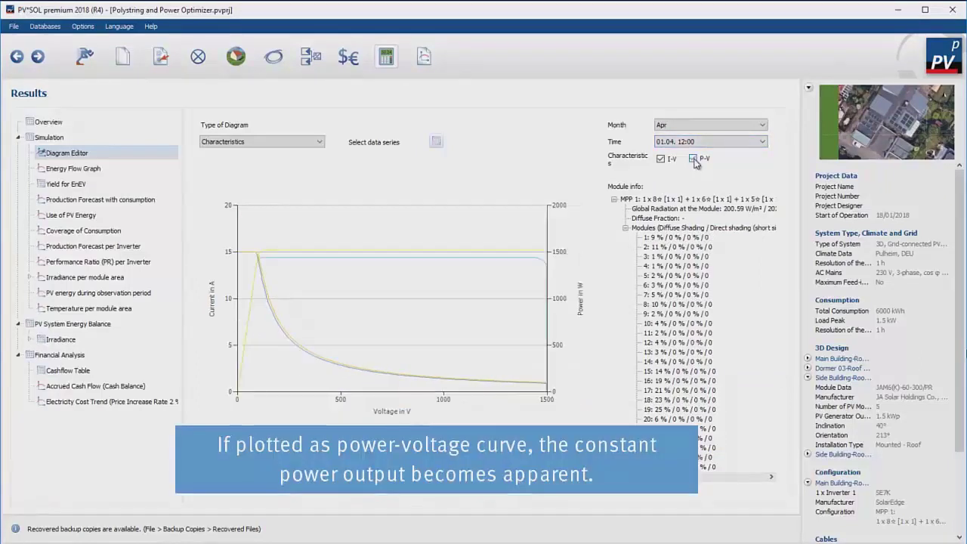
left_click(704, 143)
scroll(706, 146, "down", 2)
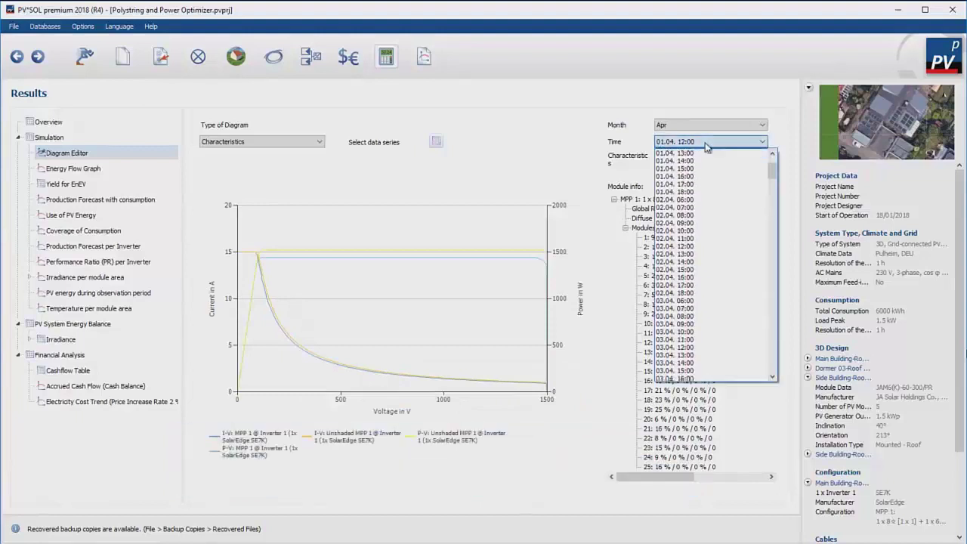
left_click(706, 146)
- Step the shaded and unshaded curves hour by hour through April up to 03.04. 09:00
scroll(707, 146, "down", 4)
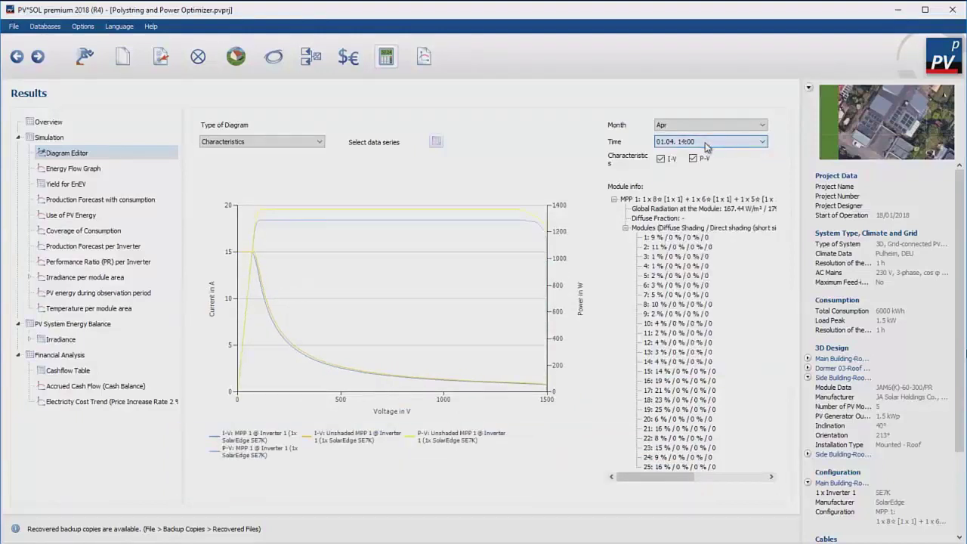
scroll(706, 145, "down", 4)
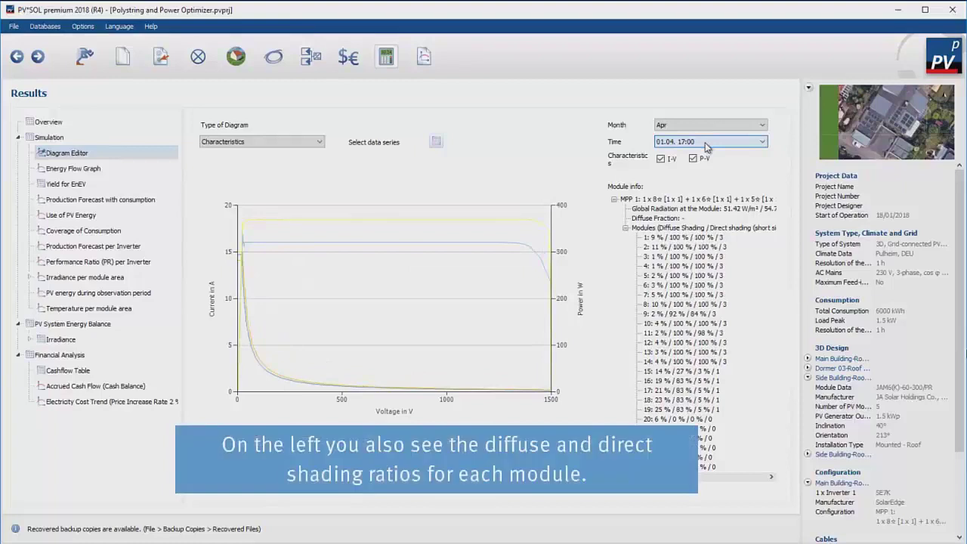
scroll(706, 146, "down", 1)
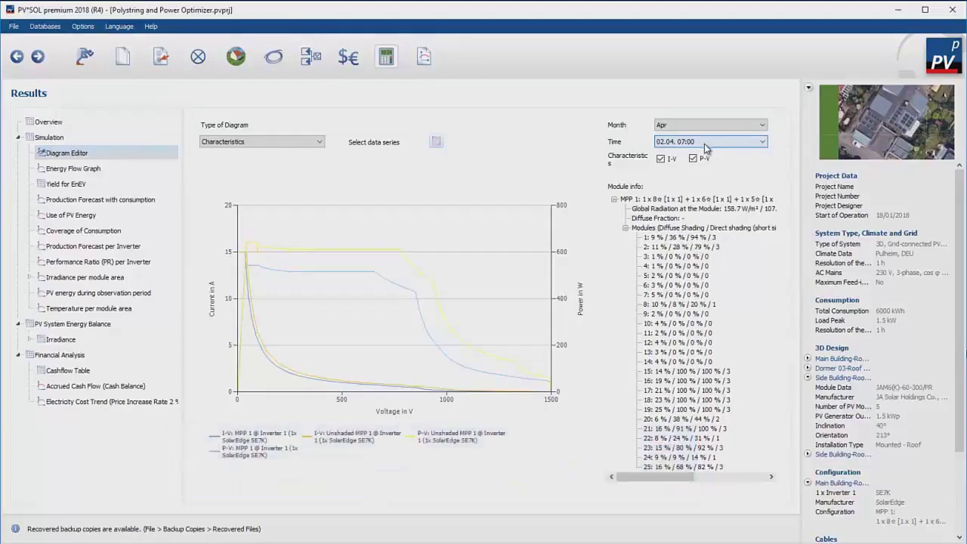
scroll(709, 143, "down", 1)
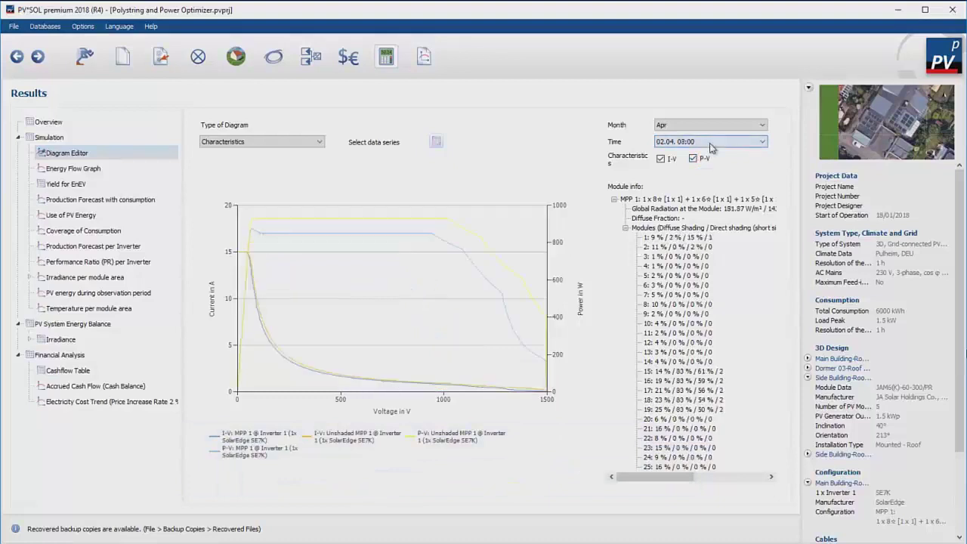
scroll(709, 142, "down", 1)
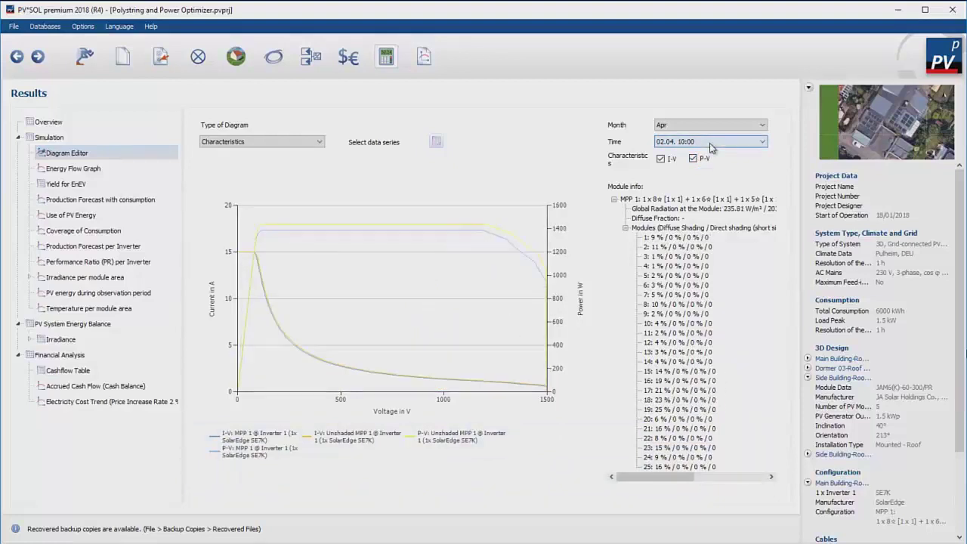
scroll(709, 143, "down", 1)
scroll(709, 143, "down", 1)
scroll(710, 143, "down", 4)
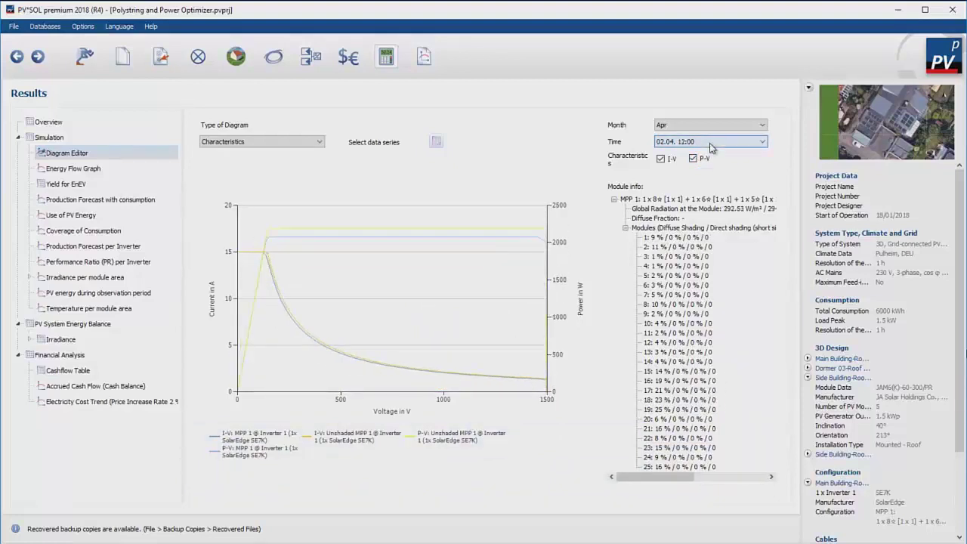
scroll(709, 143, "down", 3)
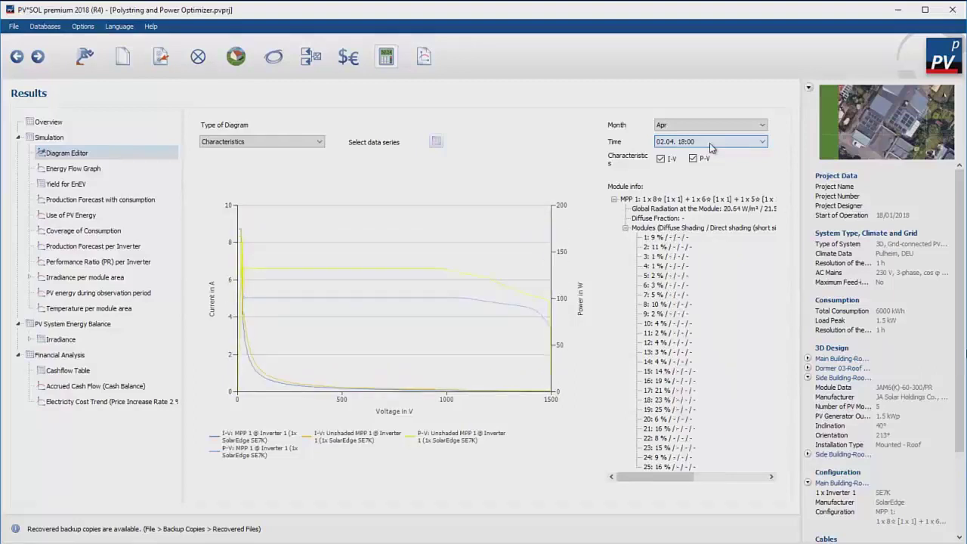
scroll(709, 142, "down", 3)
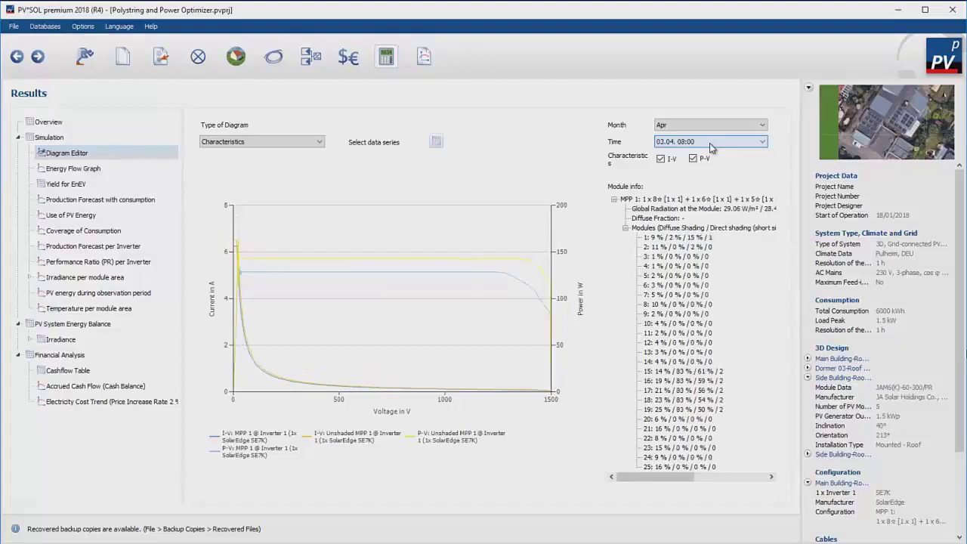
scroll(709, 143, "down", 1)
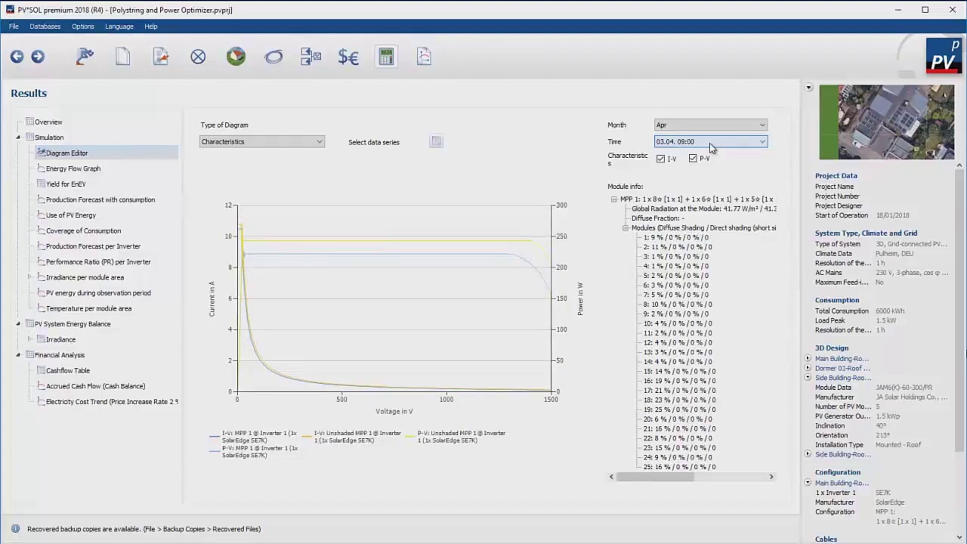